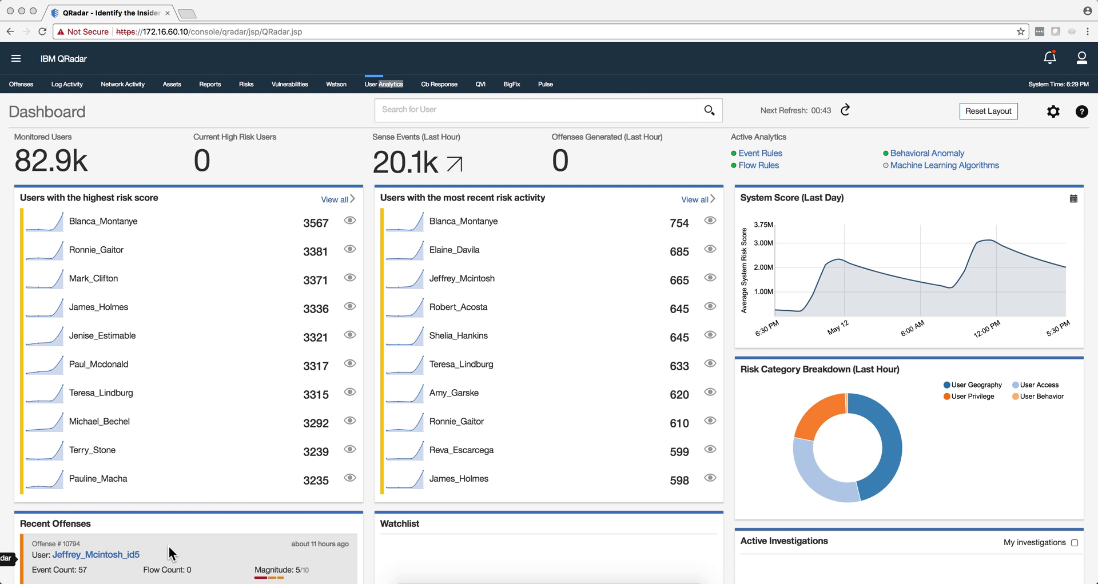
key("super+Tab")
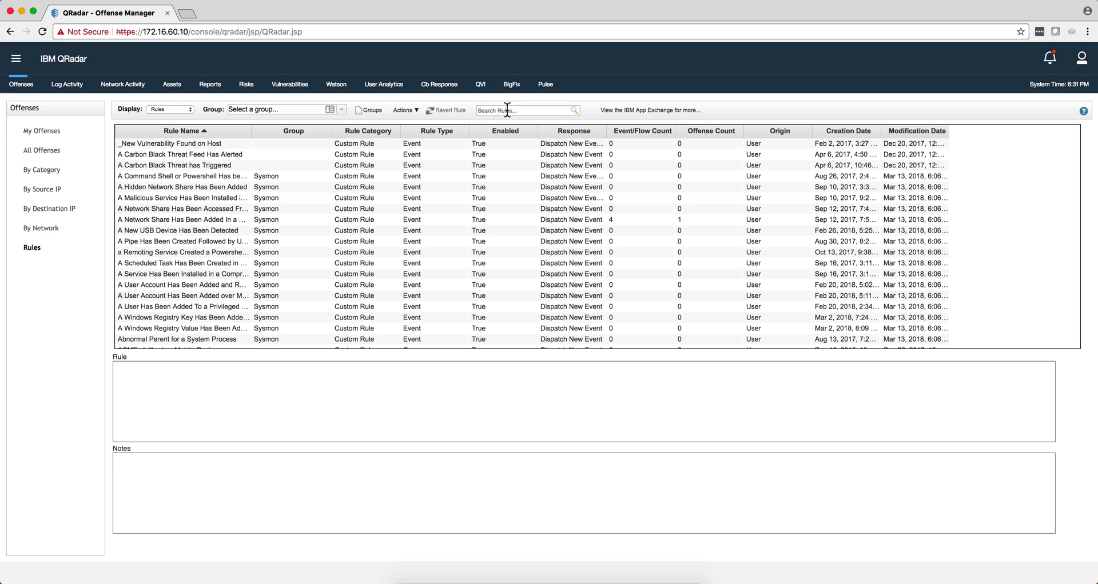
Step: Filter the offense rules list by 'UBA' to show only the User Behavior Analytics rules
left_click(507, 109)
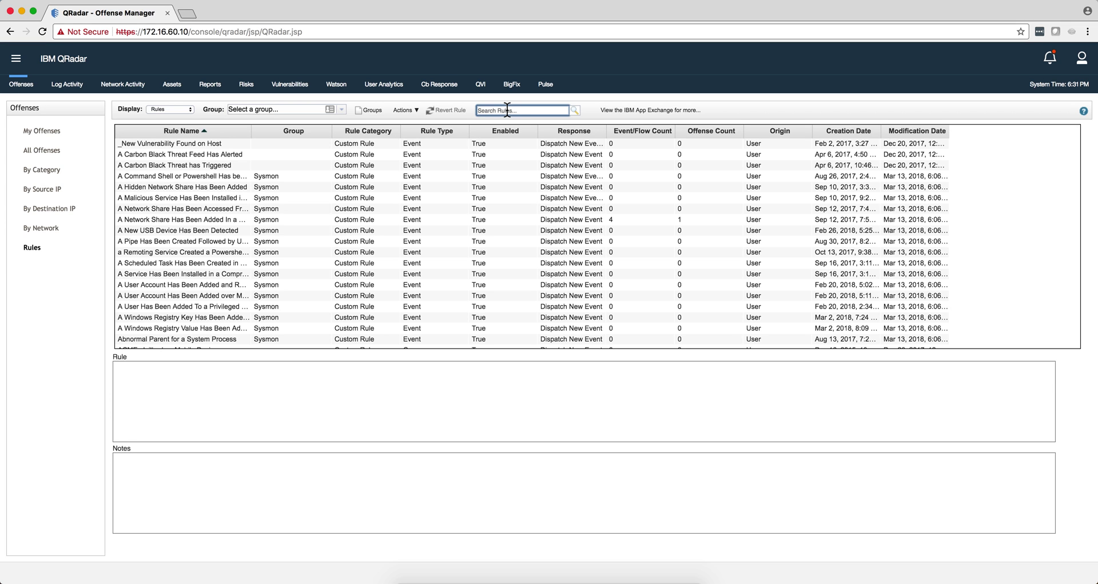
type("u")
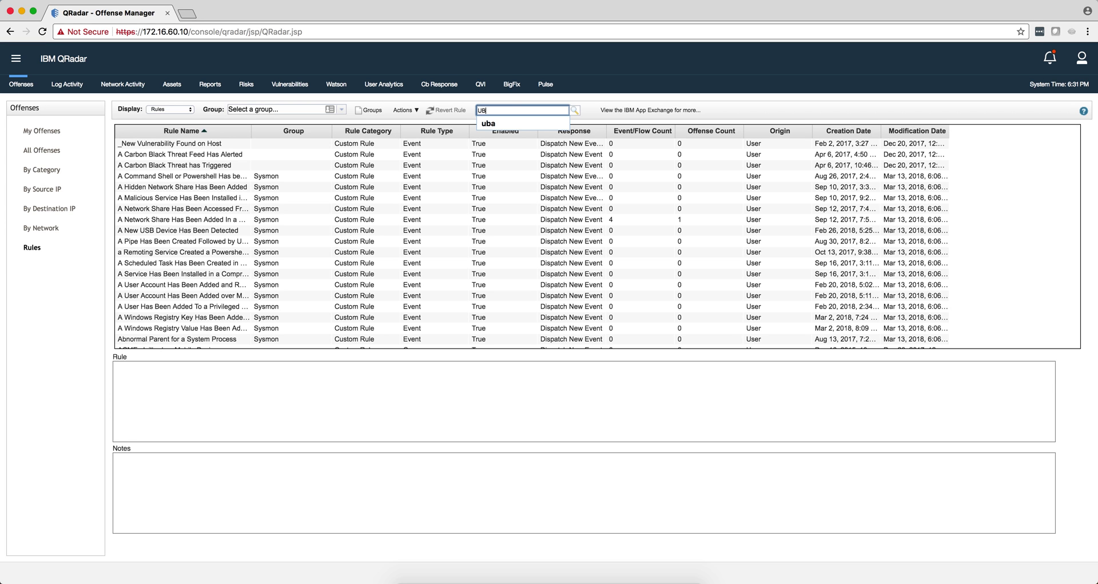
type("BA")
left_click(574, 111)
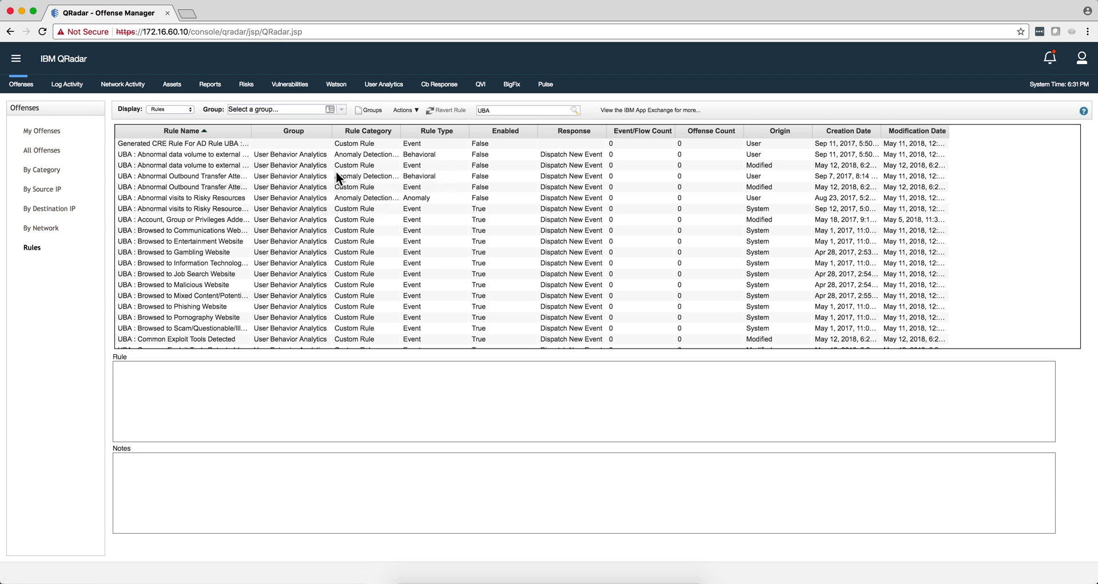
Step: Scroll down the UBA rules and display the Subject_CN mapping rule's logic
scroll(335, 171, "down", 5)
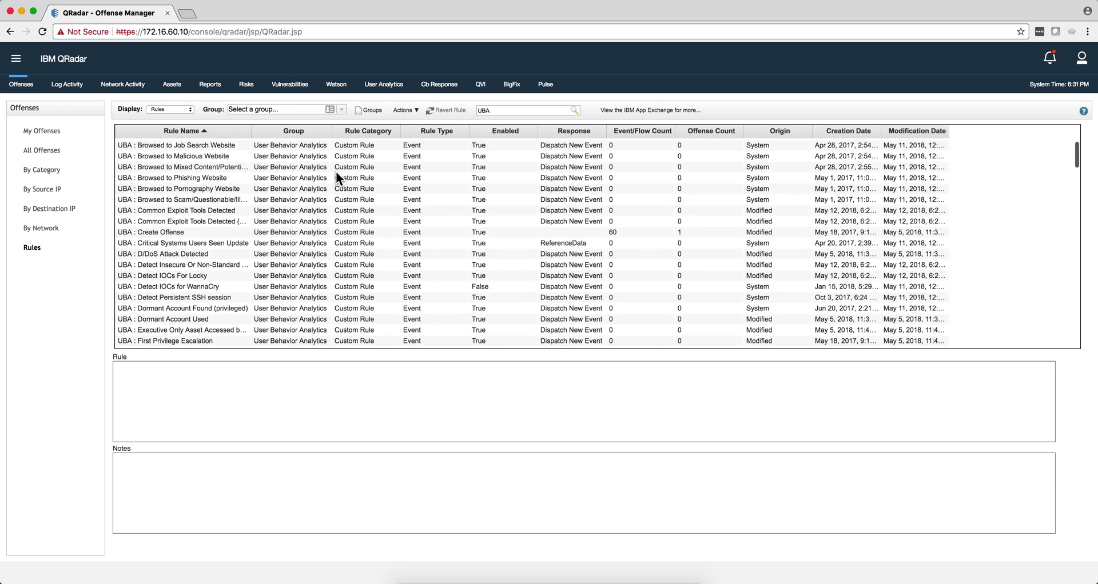
scroll(335, 171, "down", 15)
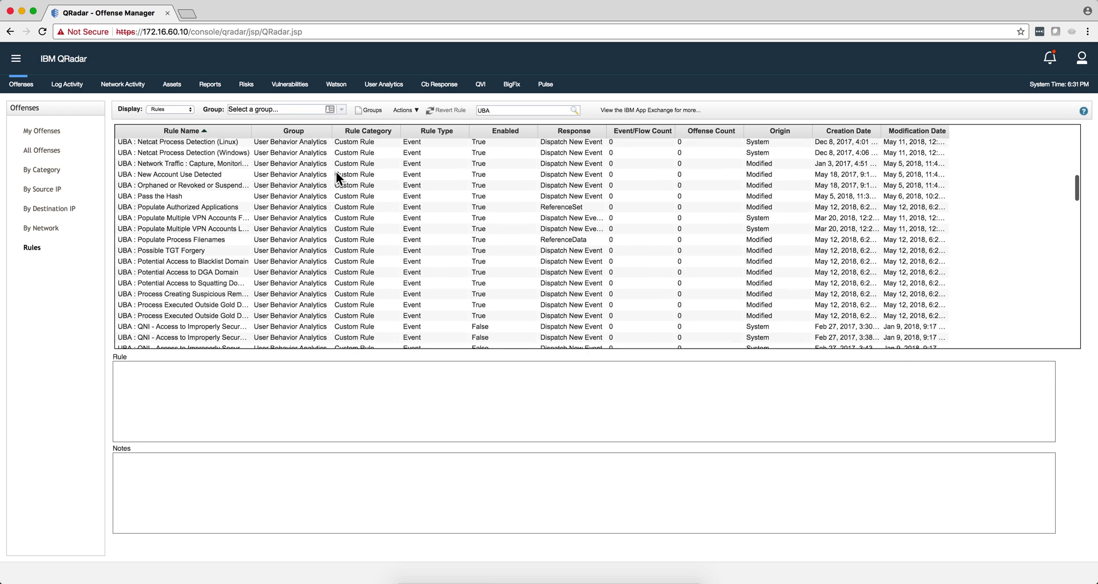
scroll(335, 178, "down", 15)
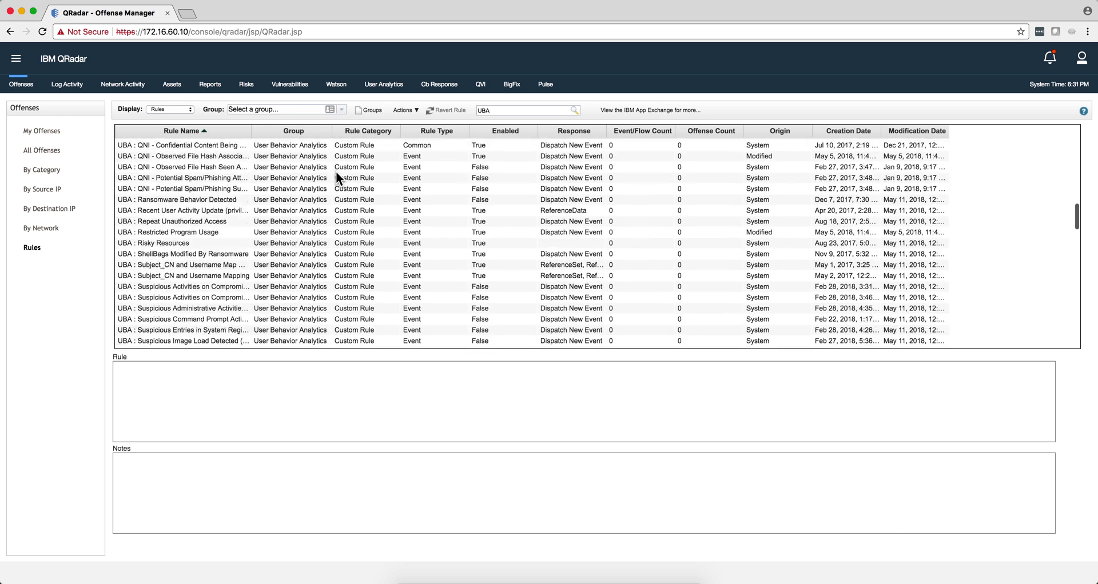
scroll(336, 178, "down", 2)
scroll(336, 173, "down", 3)
left_click(336, 173)
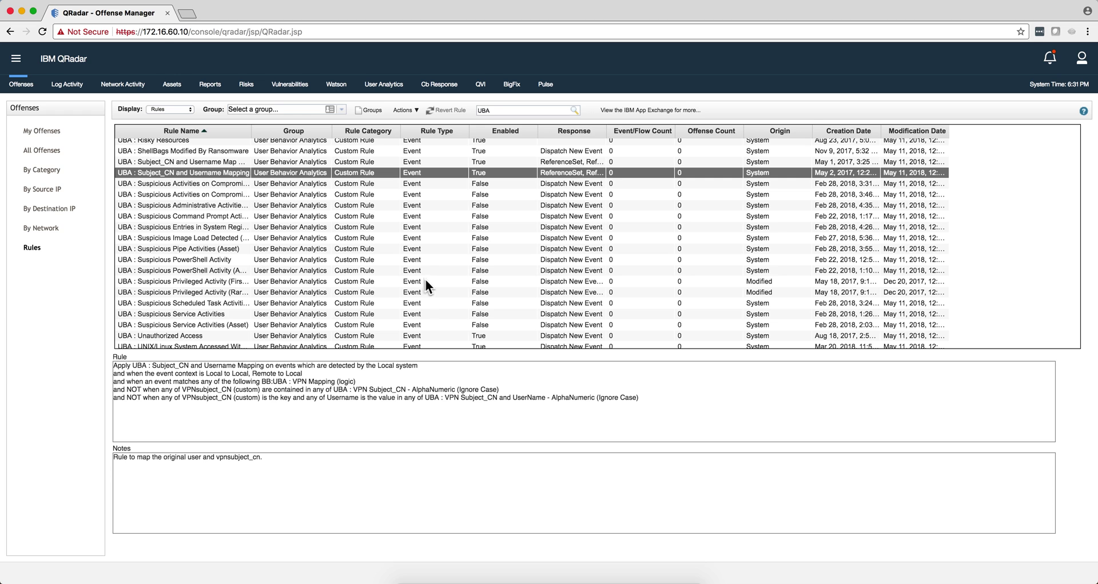
Step: Show the details of the Detect Persistent SSH session and Detect IOCs For Locky rules
scroll(453, 286, "up", 15)
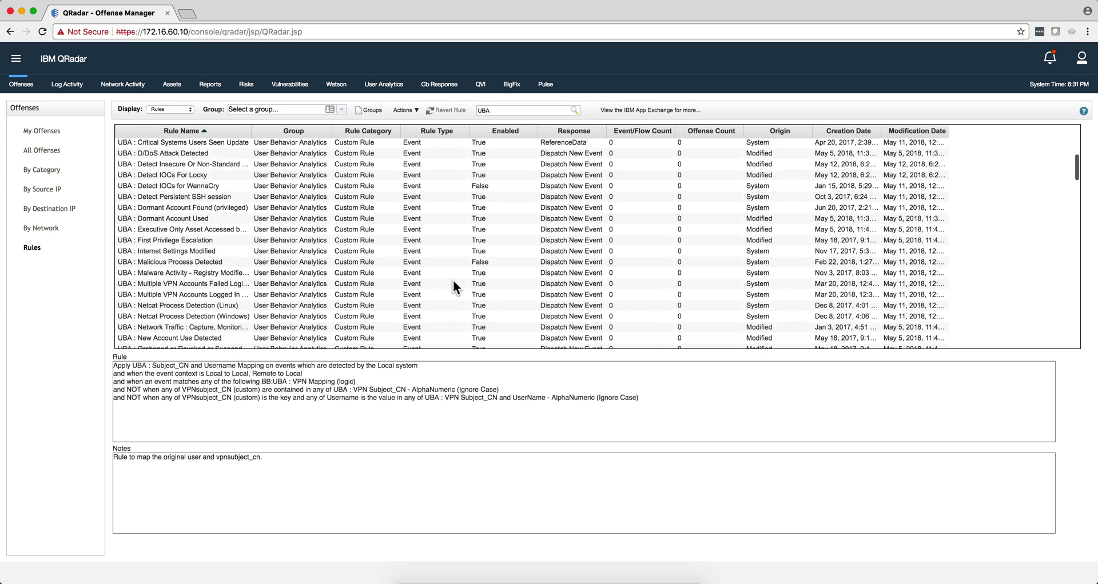
scroll(452, 286, "up", 5)
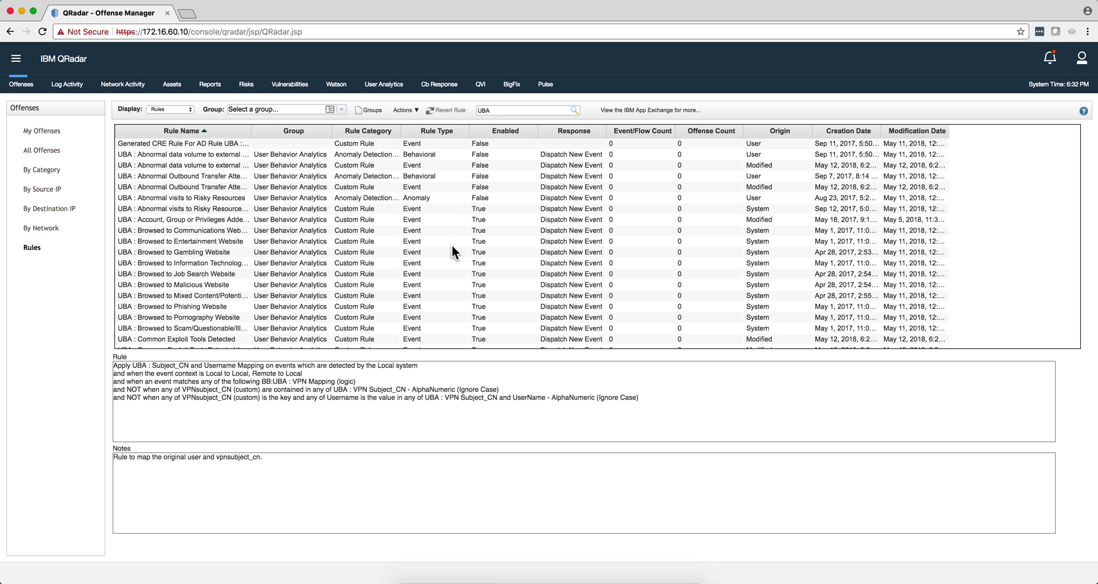
scroll(452, 245, "down", 5)
scroll(452, 246, "up", 3)
scroll(513, 268, "down", 5)
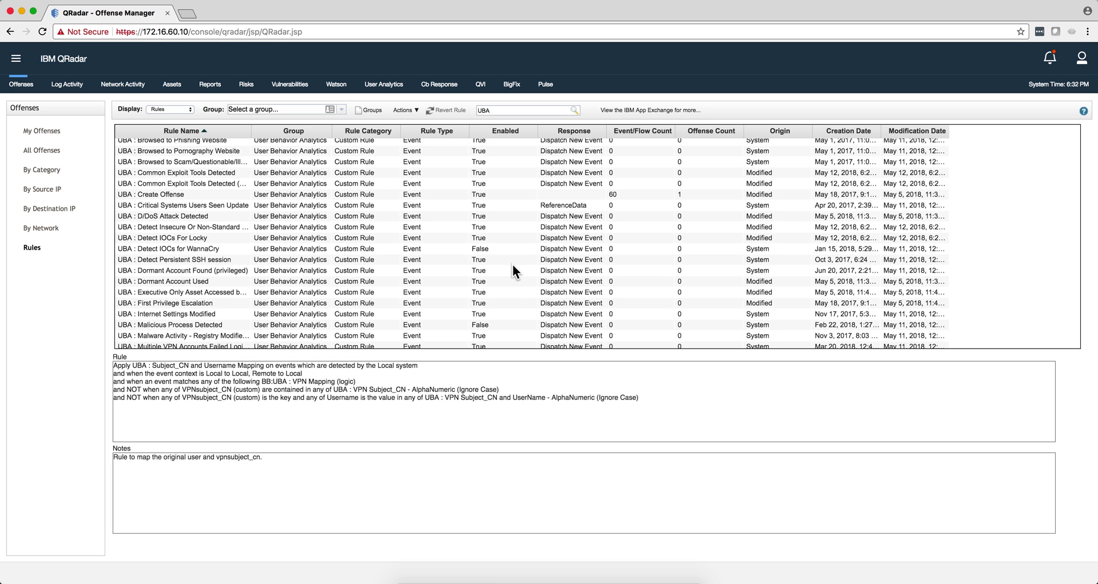
left_click(513, 263)
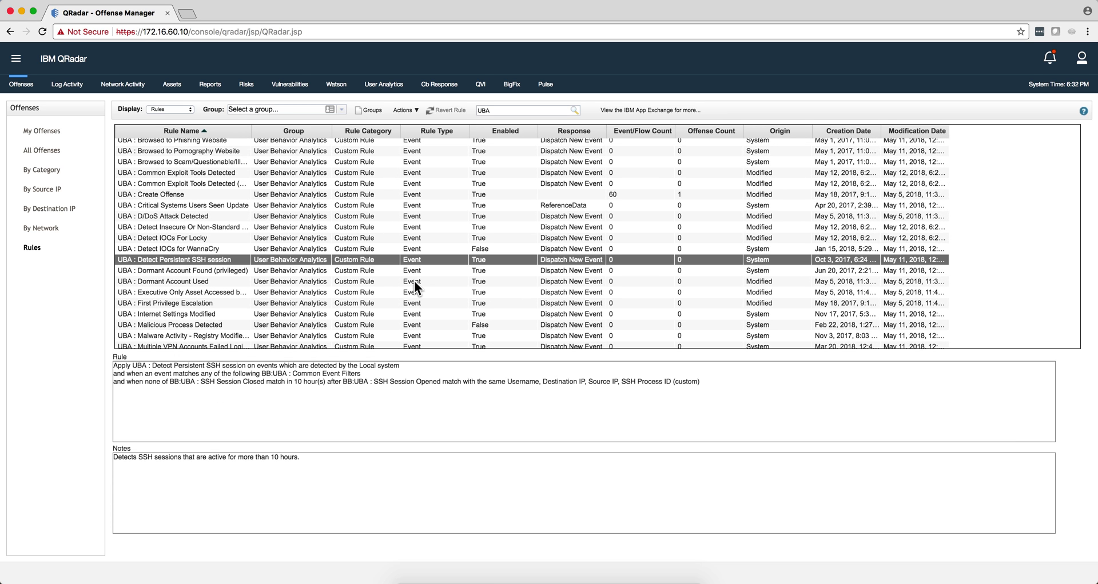
left_click(188, 239)
double_click(187, 239)
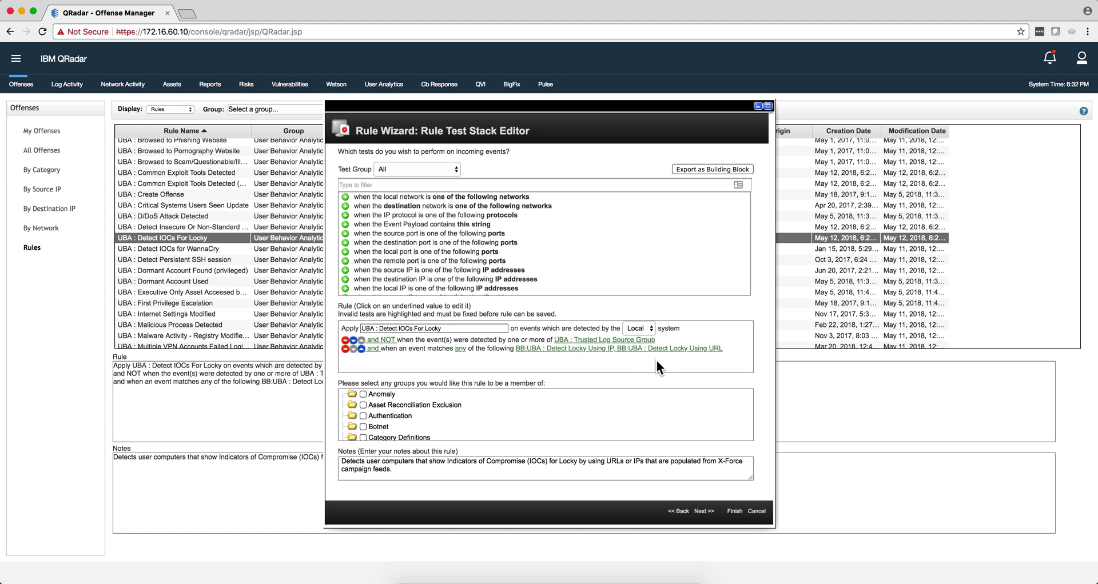
left_click(704, 512)
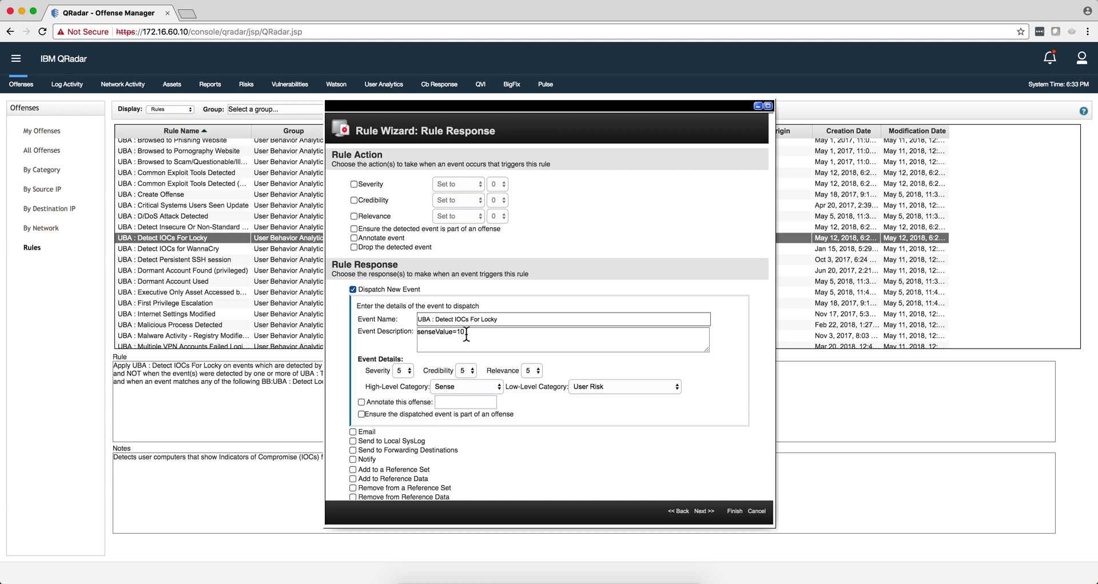
scroll(472, 332, "down", 4)
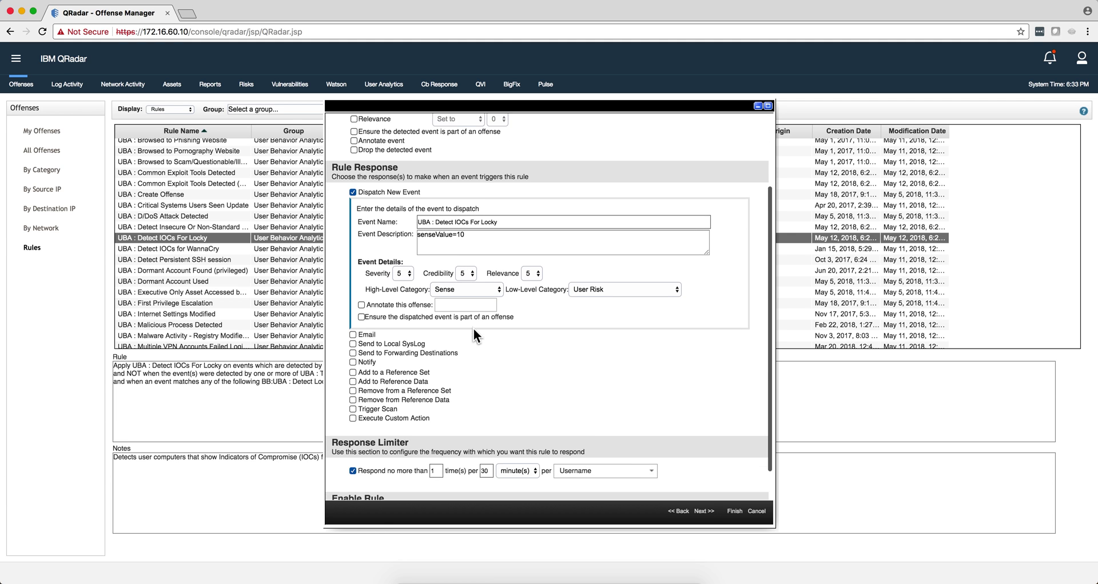
scroll(472, 332, "up", 2)
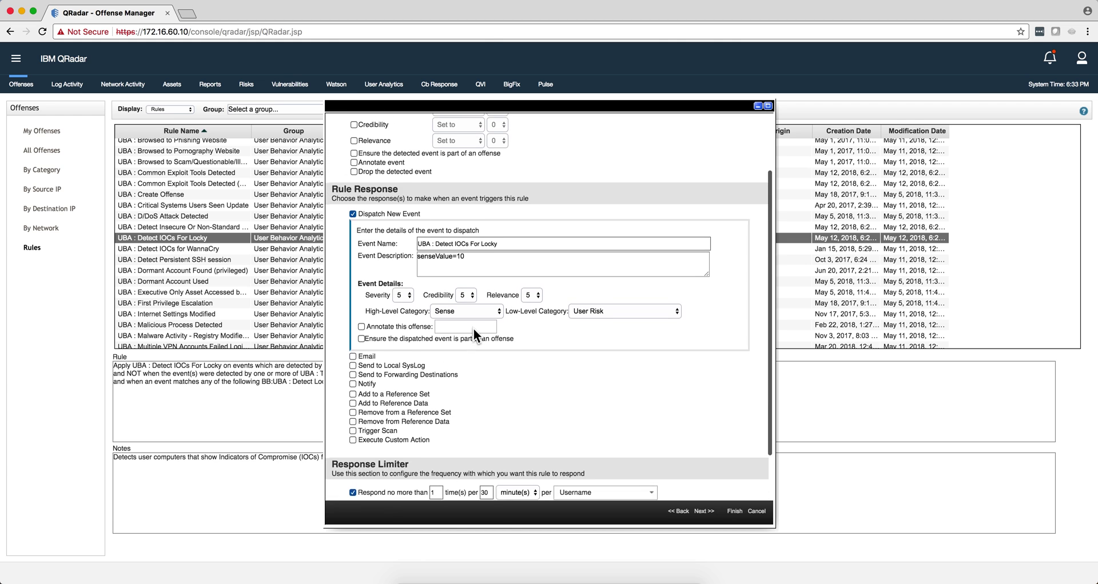
scroll(472, 329, "up", 3)
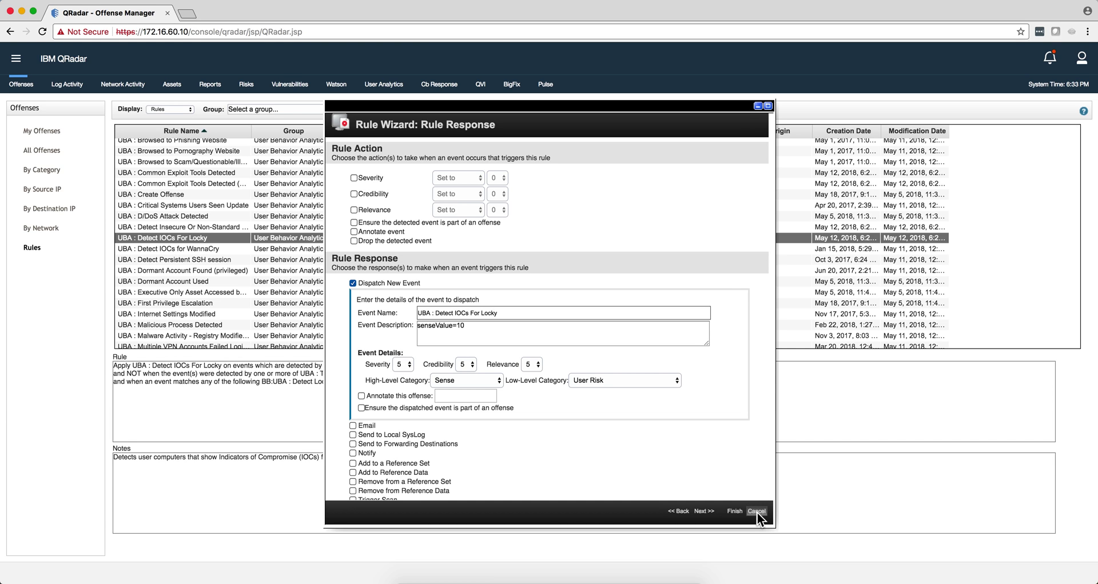
left_click(757, 511)
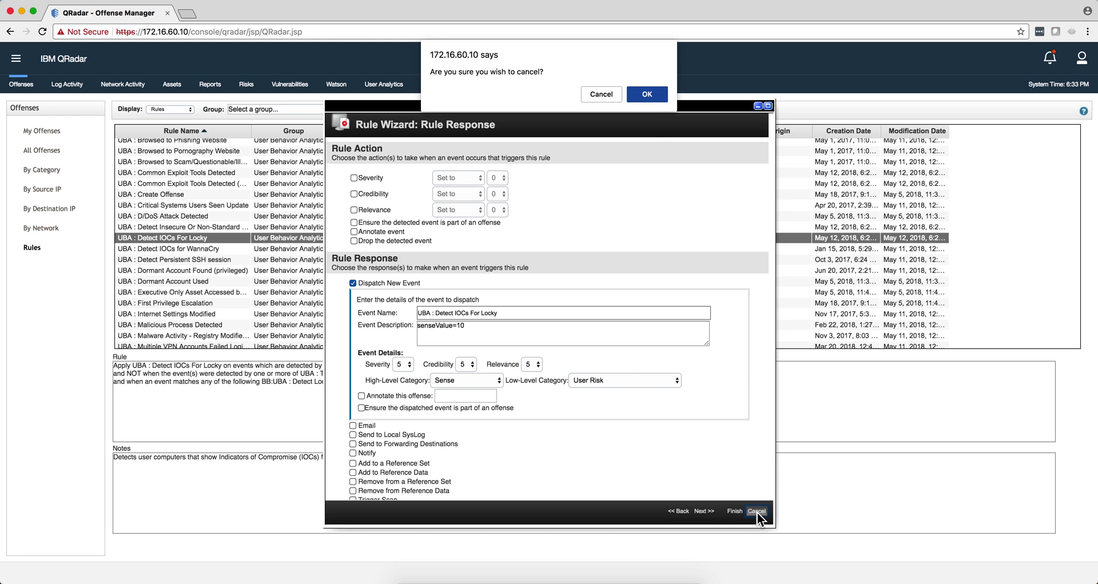
left_click(653, 97)
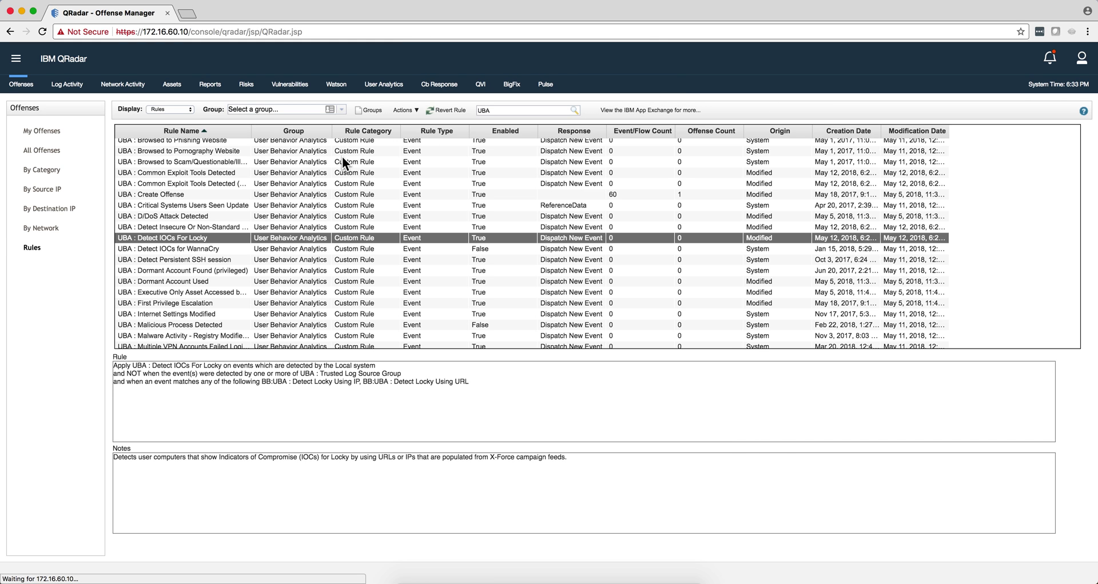
Step: Select UBA offense 10704 in the offenses list, then return to the User Analytics dashboard
left_click(22, 87)
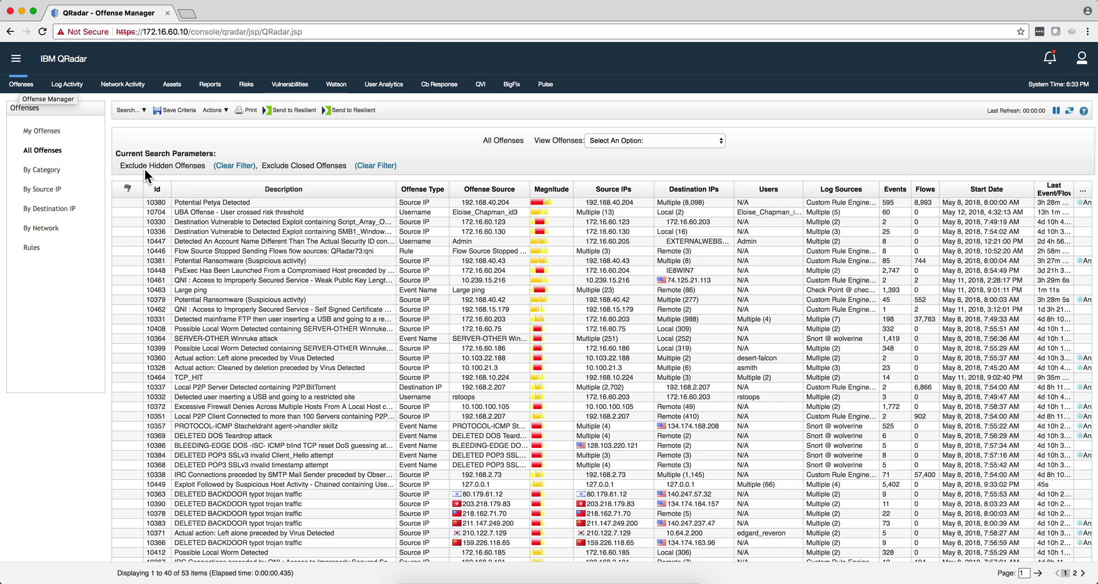
left_click(222, 210)
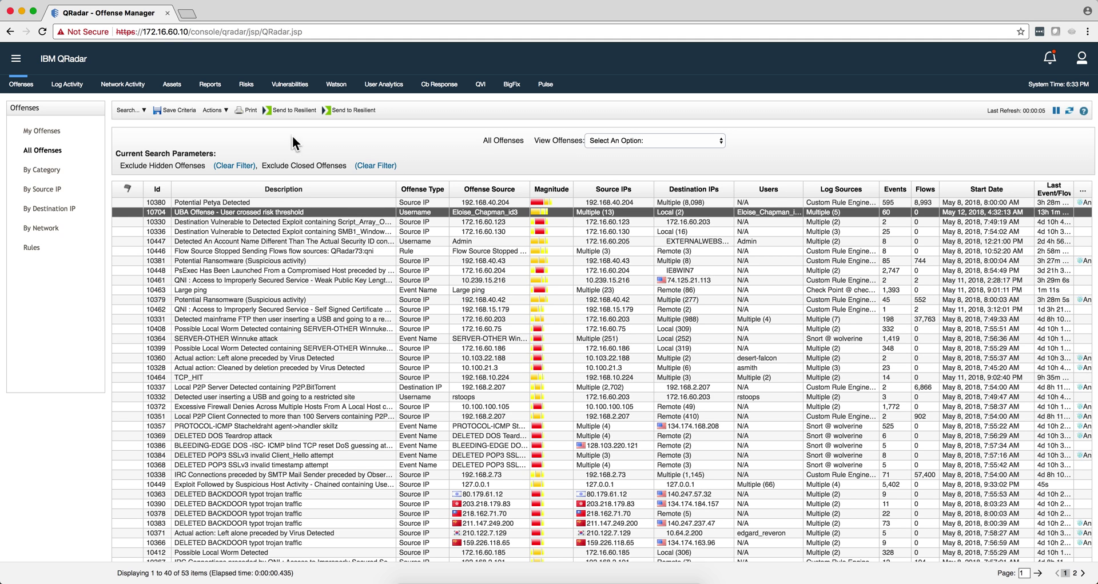
left_click(384, 86)
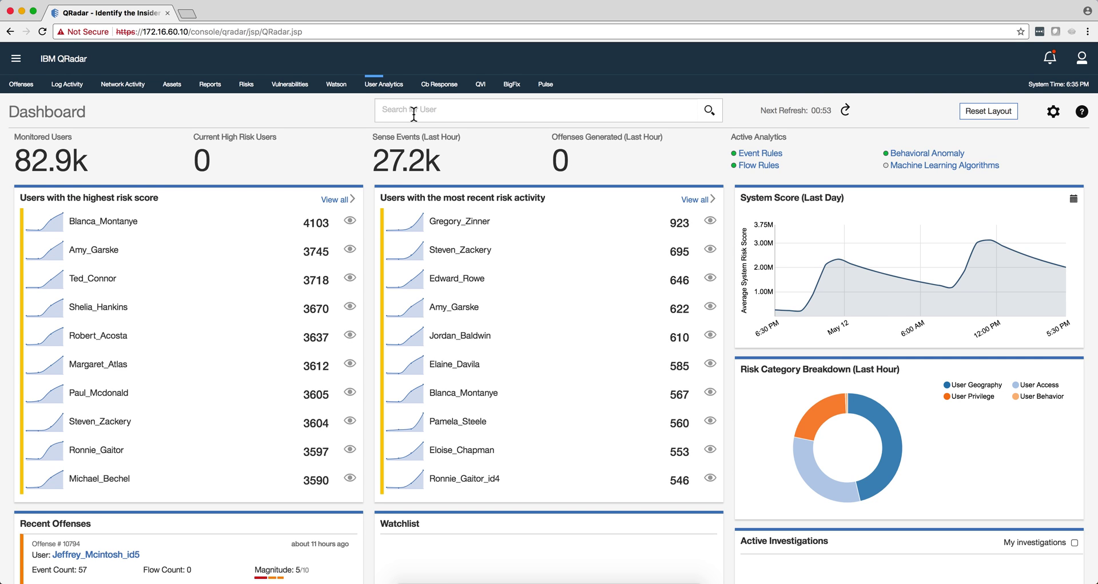
Step: Search for the user by part of their name and open their User Details page
type("kat")
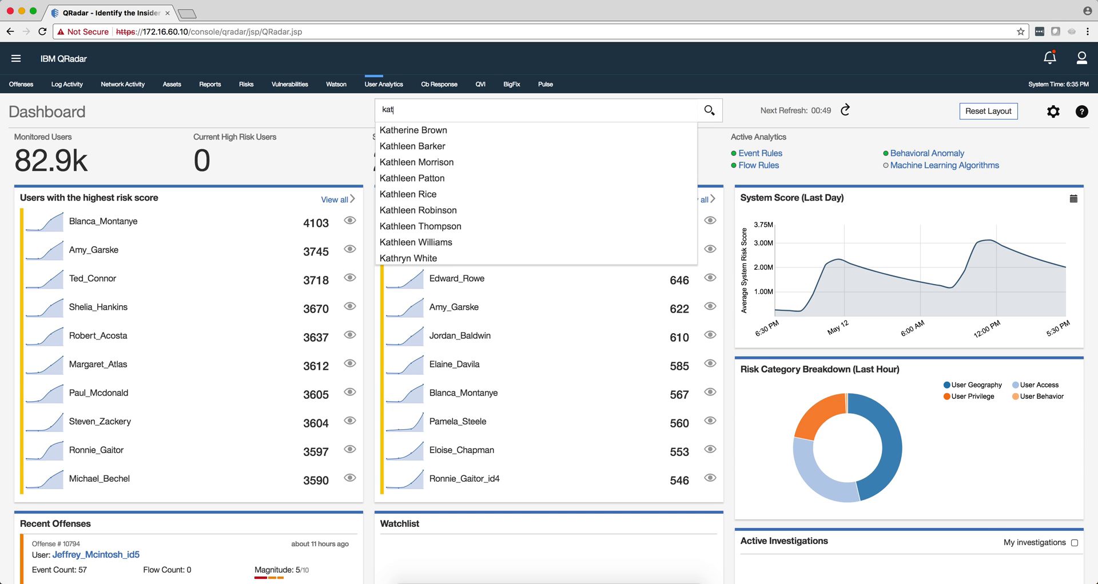
type("erin")
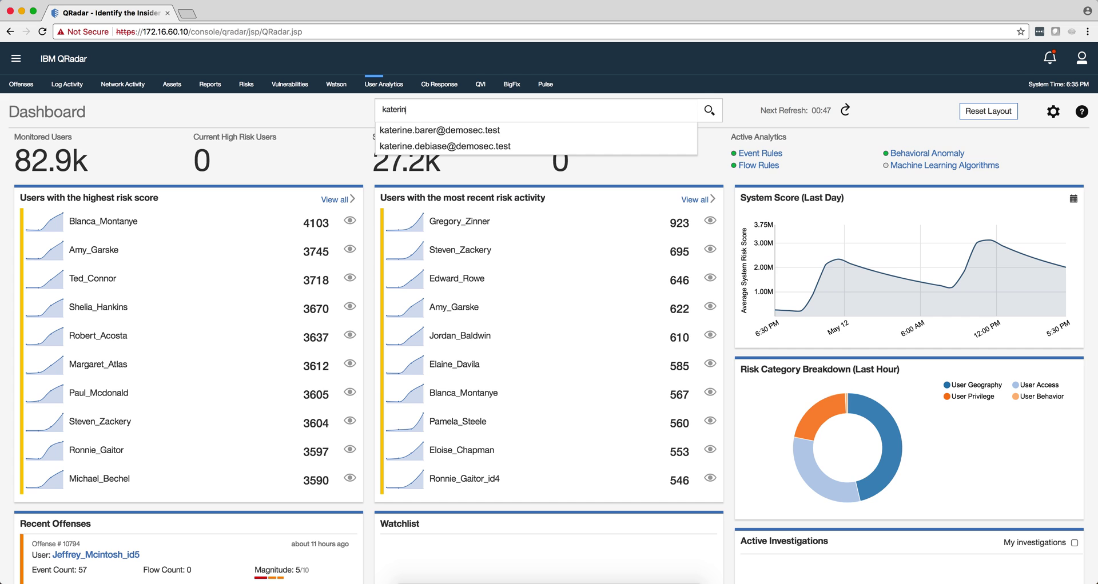
left_click(398, 131)
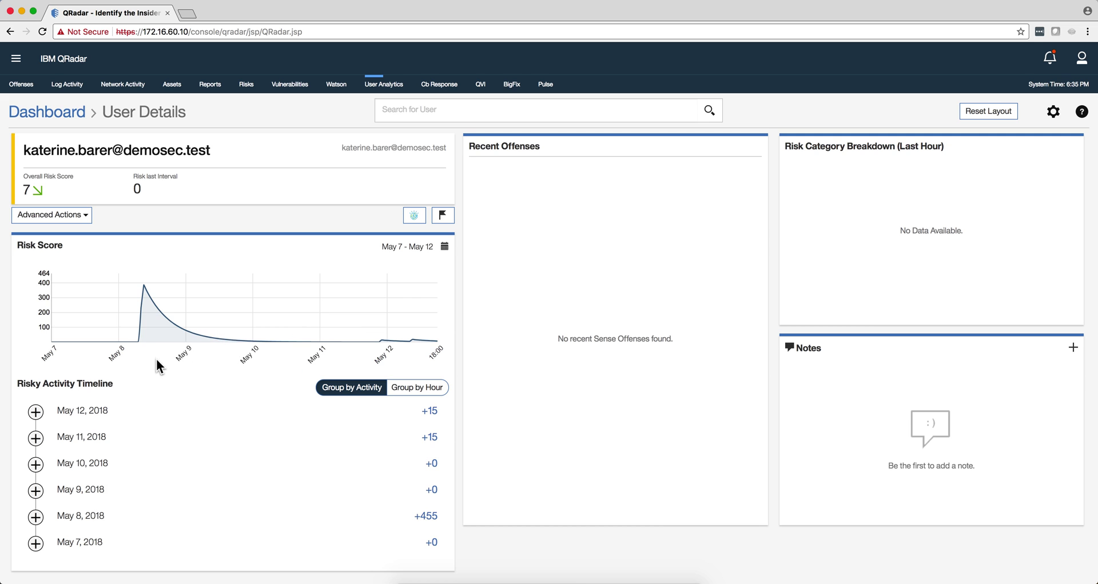
Step: Show the user's General Activity around the May 8 peak, then close that panel
mouse_move(140, 329)
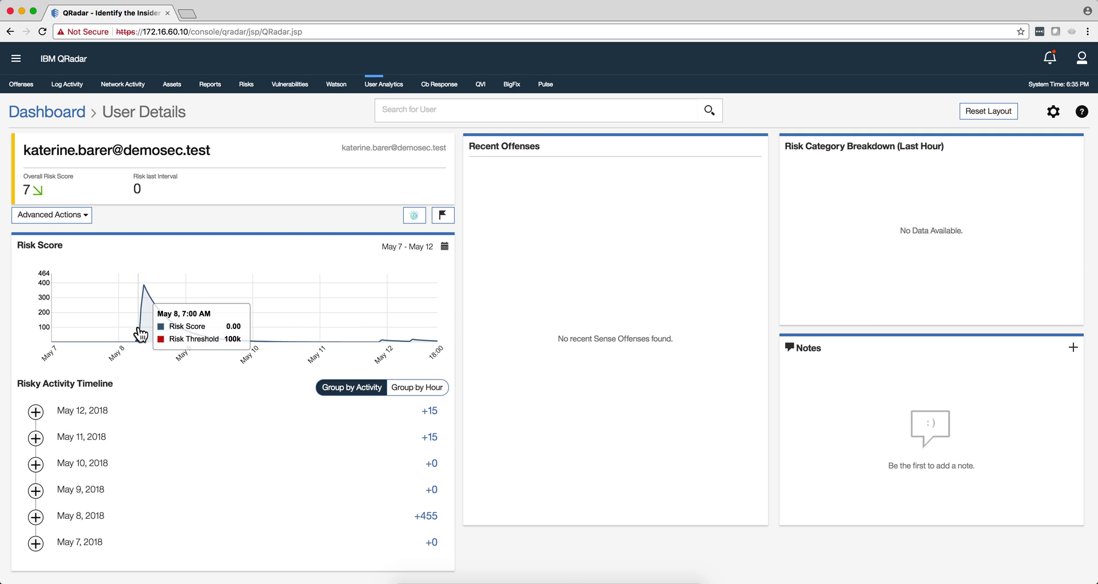
left_click(146, 290)
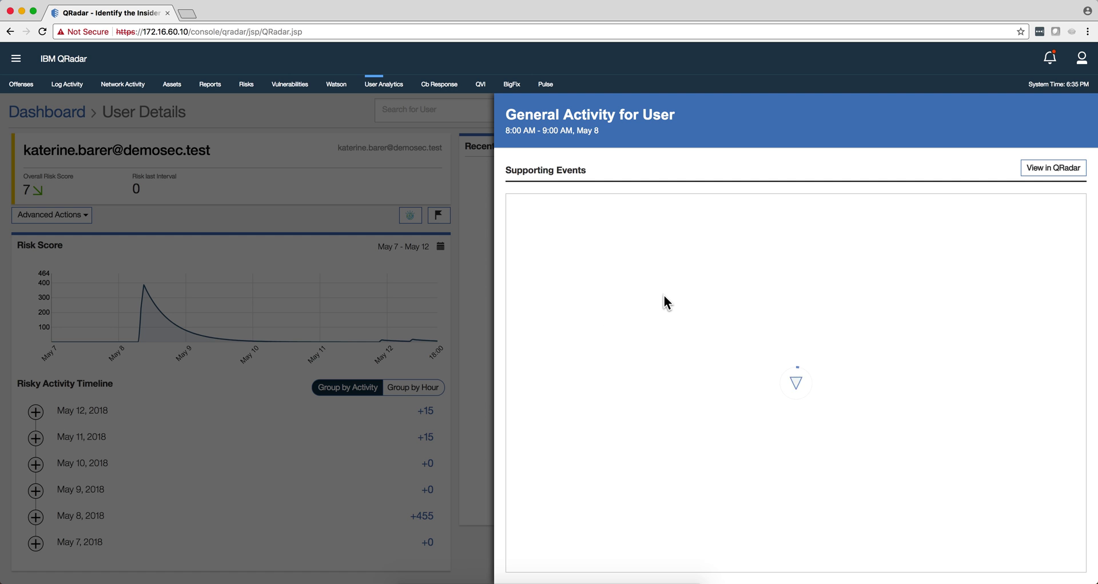
left_click(419, 177)
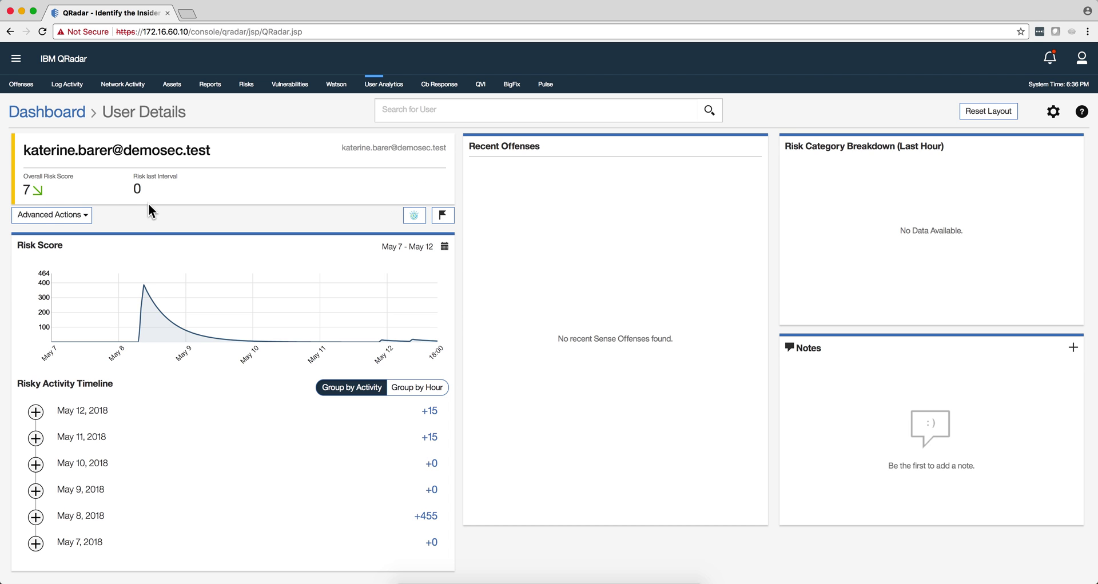
Step: Generate the user's GDPR compliant report from Advanced Actions as a JSON download
left_click(68, 217)
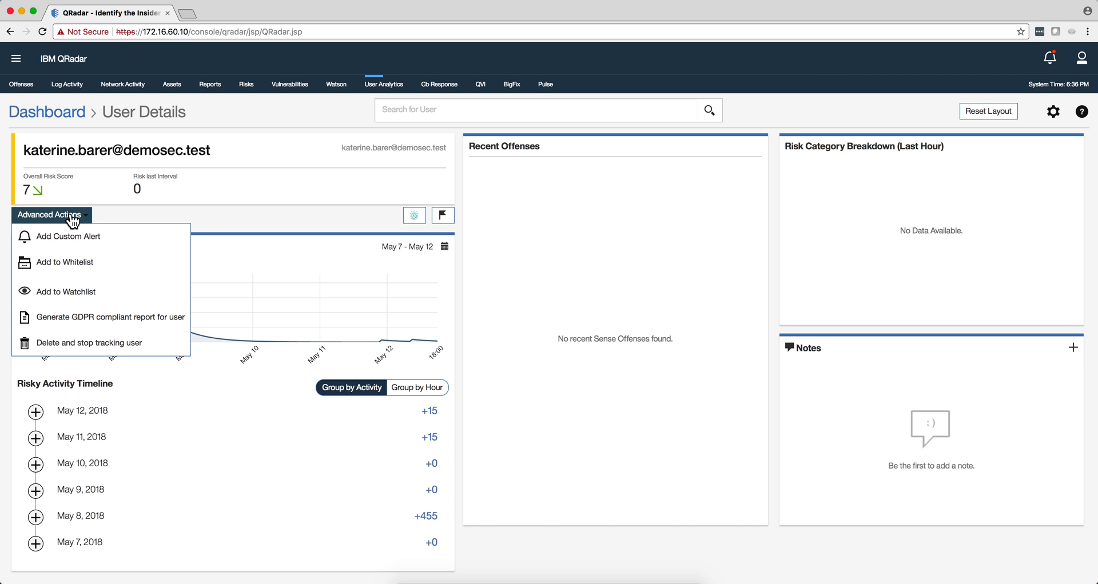
left_click(104, 323)
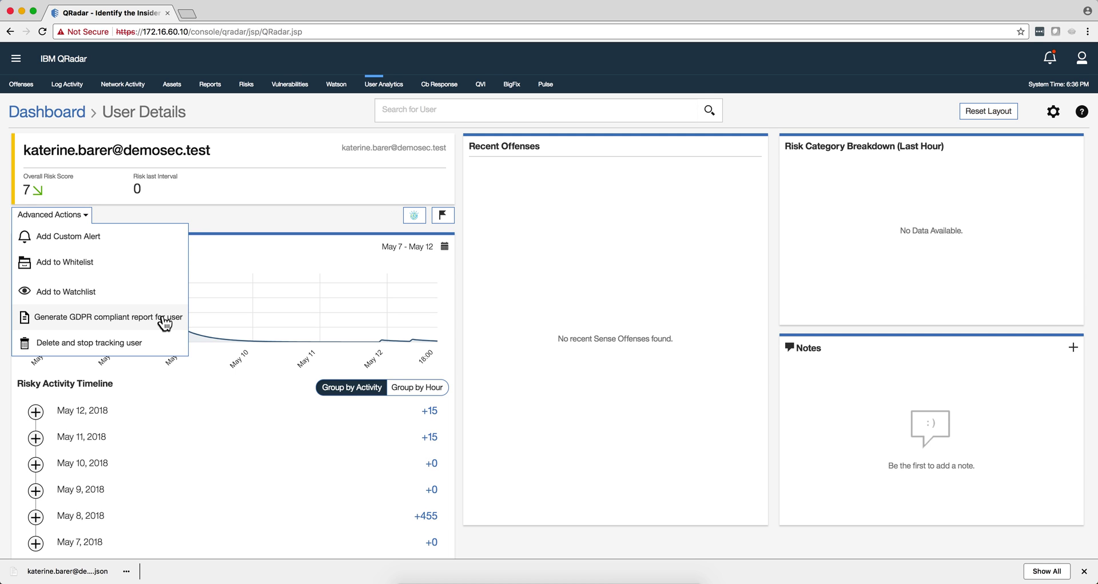
Step: Start 'Delete and stop tracking user', then answer No in the Confirm User Deletion dialog
left_click(110, 345)
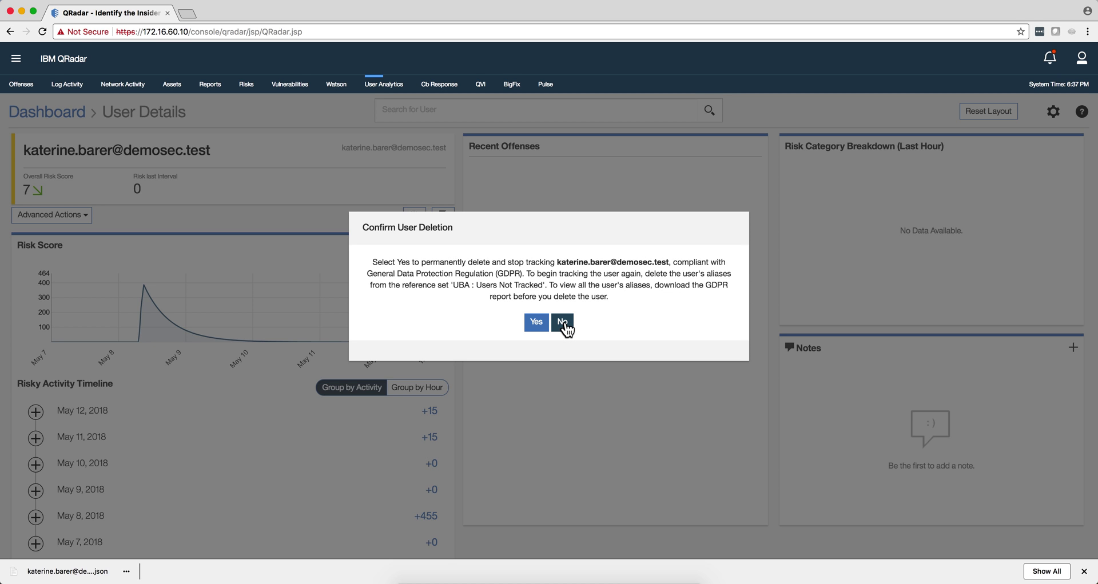
left_click(562, 324)
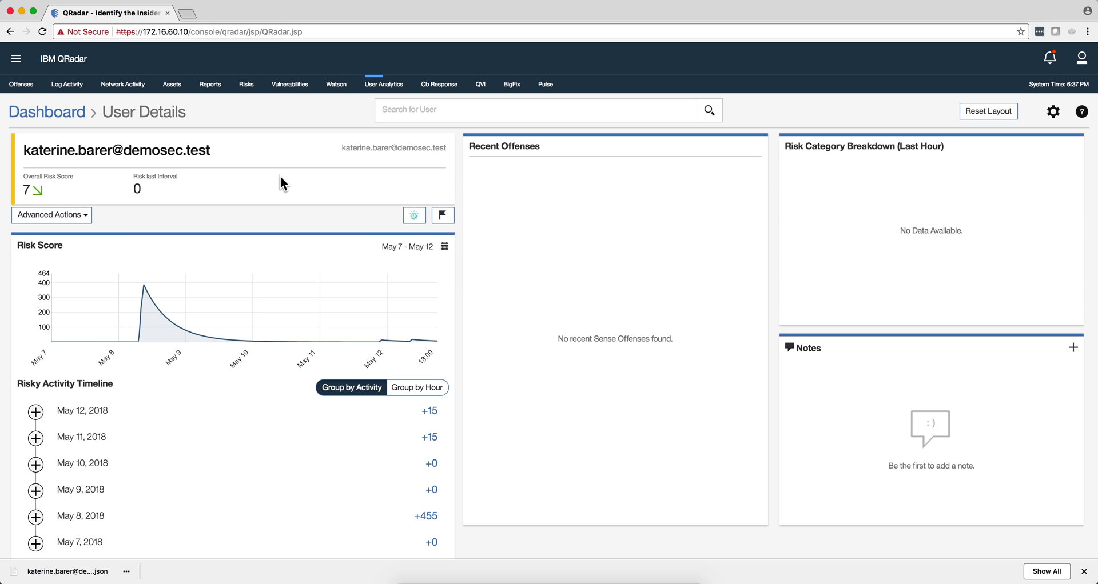
Step: Open Reference Set Management from the Admin console
left_click(16, 58)
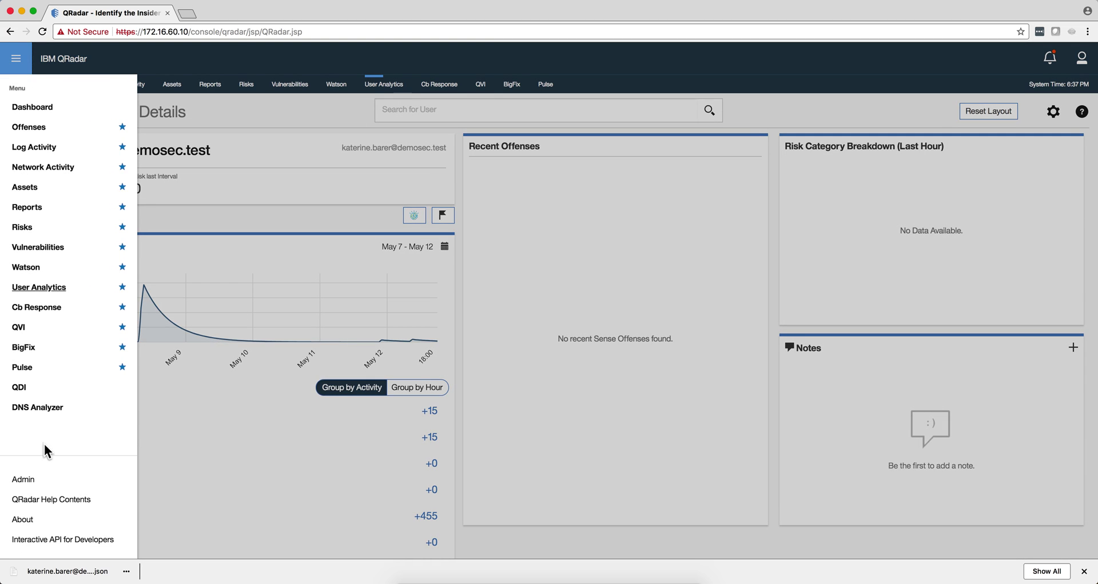
left_click(25, 479)
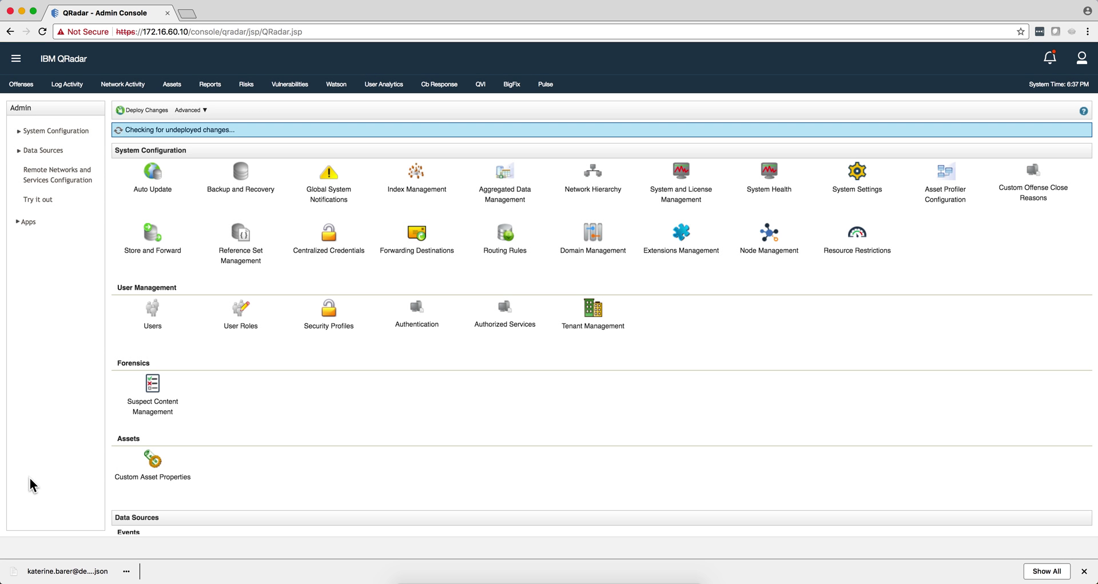
left_click(245, 237)
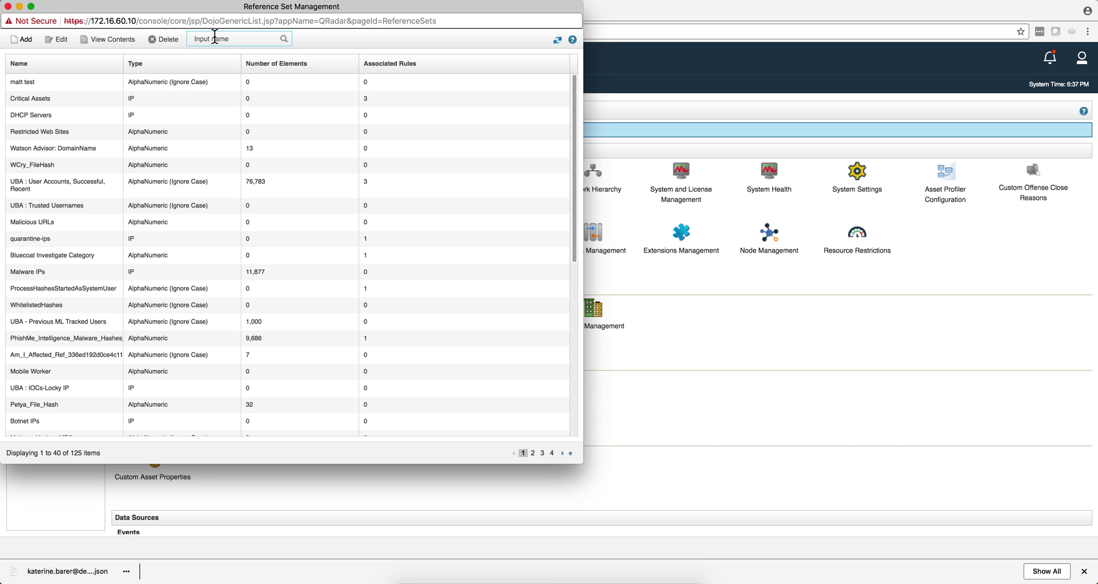
Step: Filter the reference sets by 'uba' and select UBA : Users Not Tracked
left_click(215, 37)
type("uba")
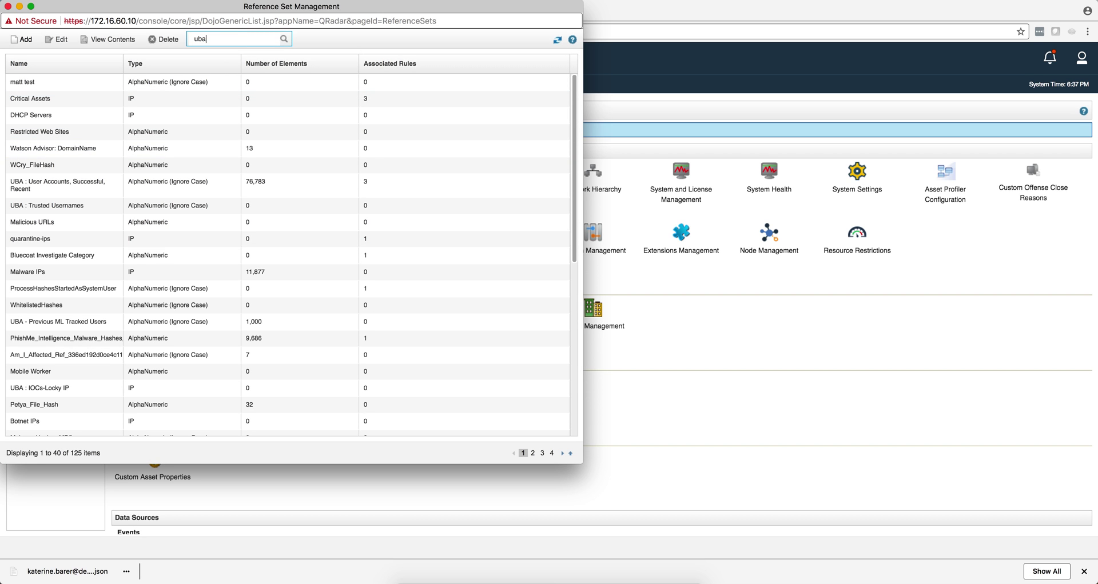
left_click(286, 36)
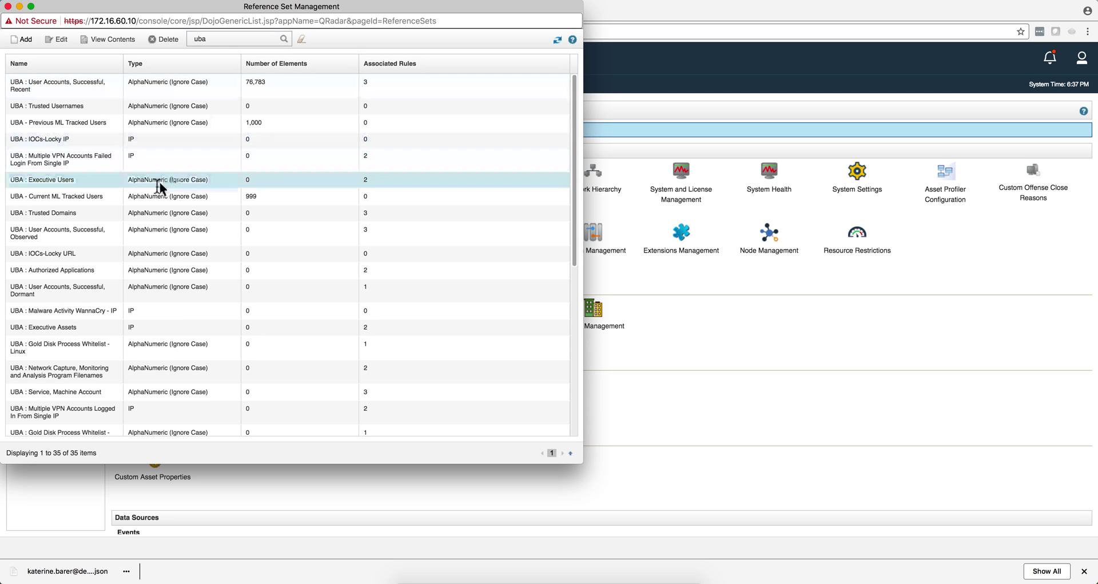
scroll(88, 221, "down", 5)
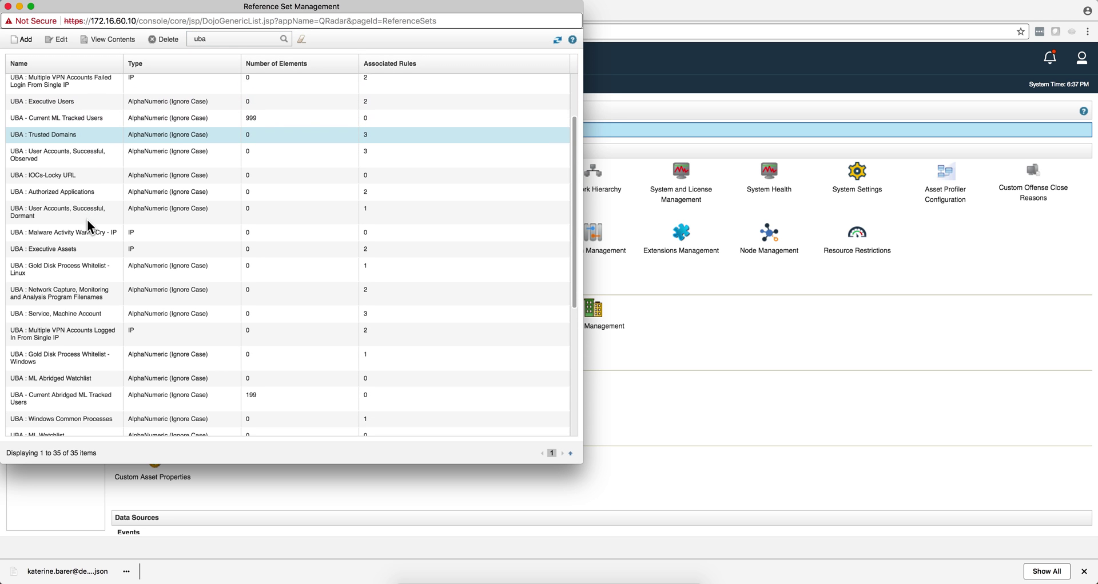
scroll(87, 220, "down", 5)
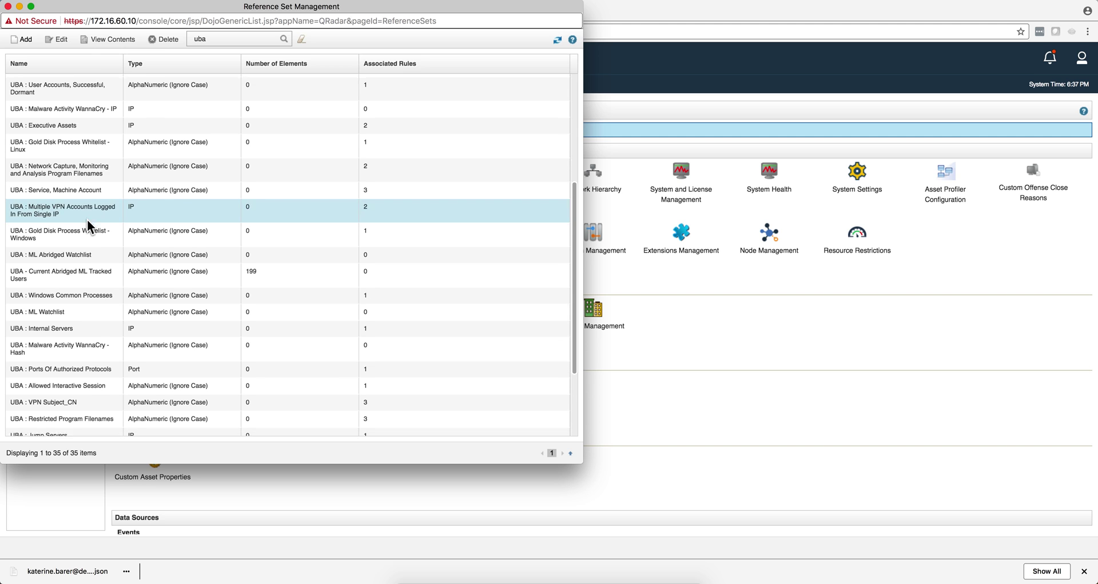
scroll(87, 219, "down", 5)
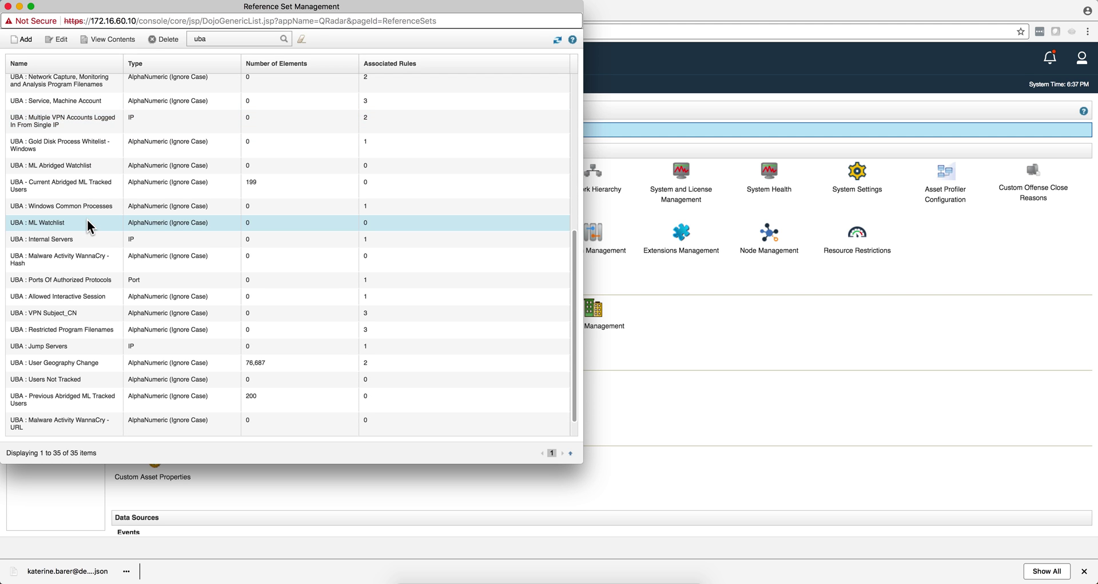
scroll(87, 220, "down", 1)
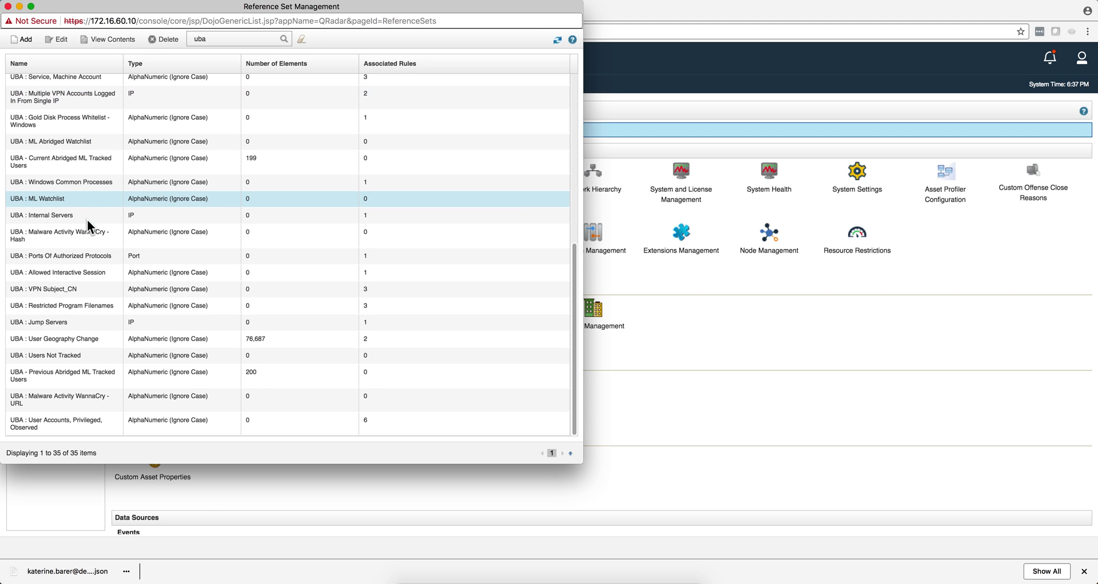
left_click(39, 356)
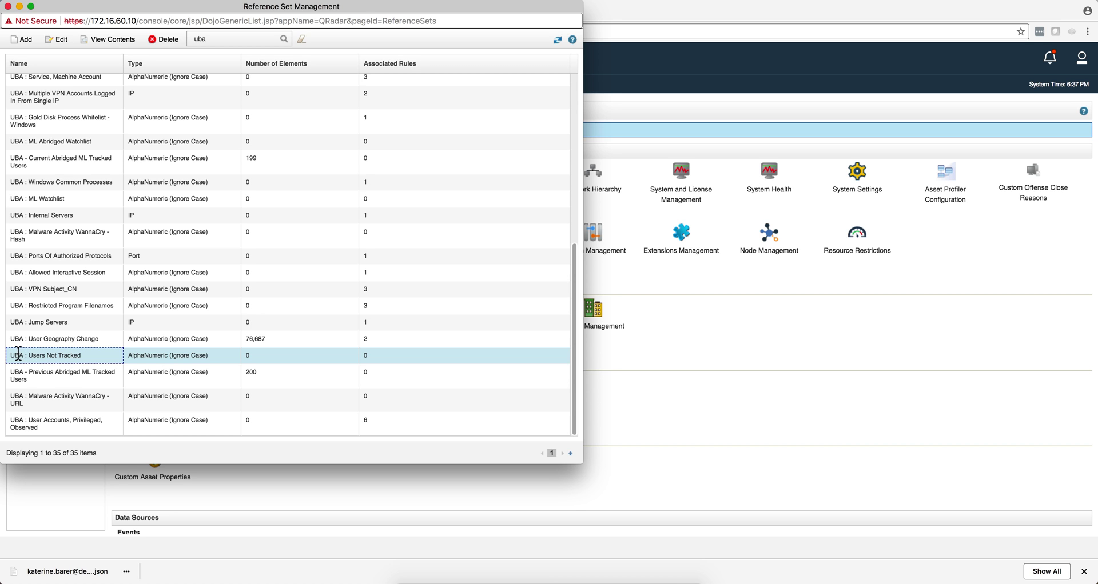
double_click(19, 353)
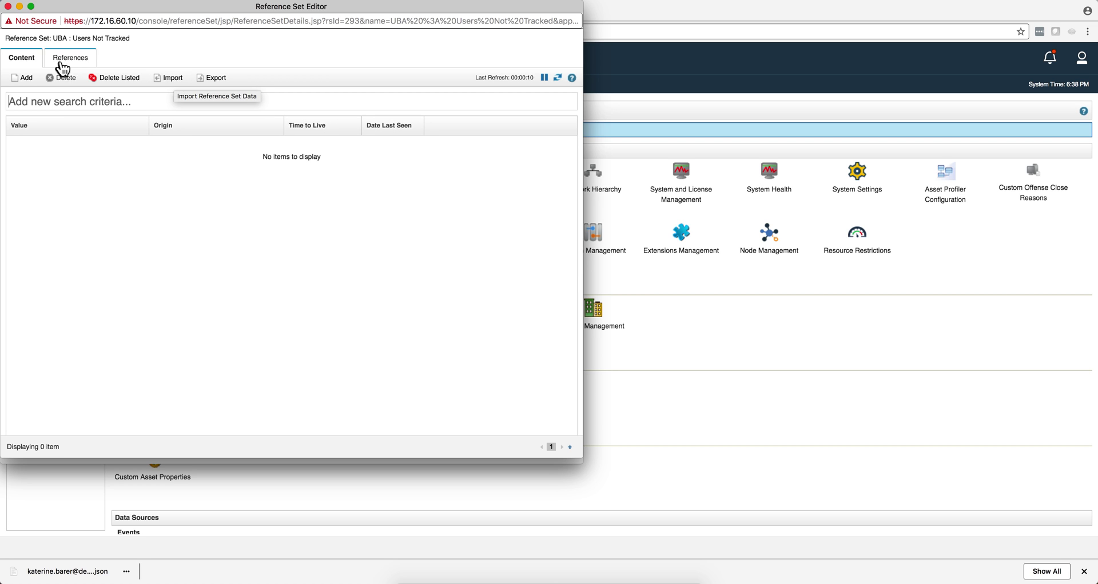
left_click(9, 7)
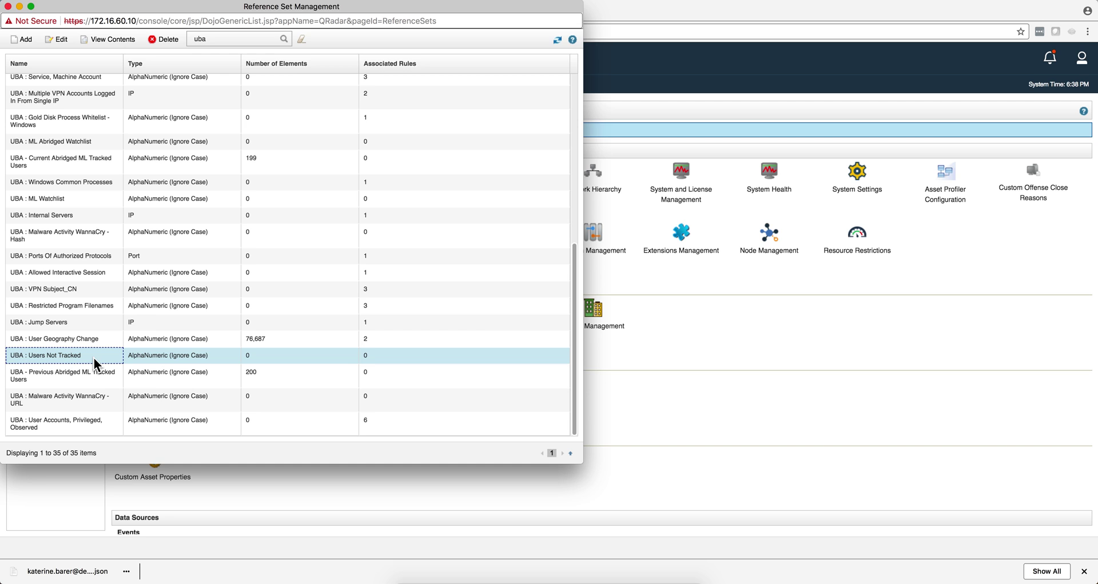
Step: Close Reference Set Management, return to the user's details and flag an active investigation
left_click(8, 6)
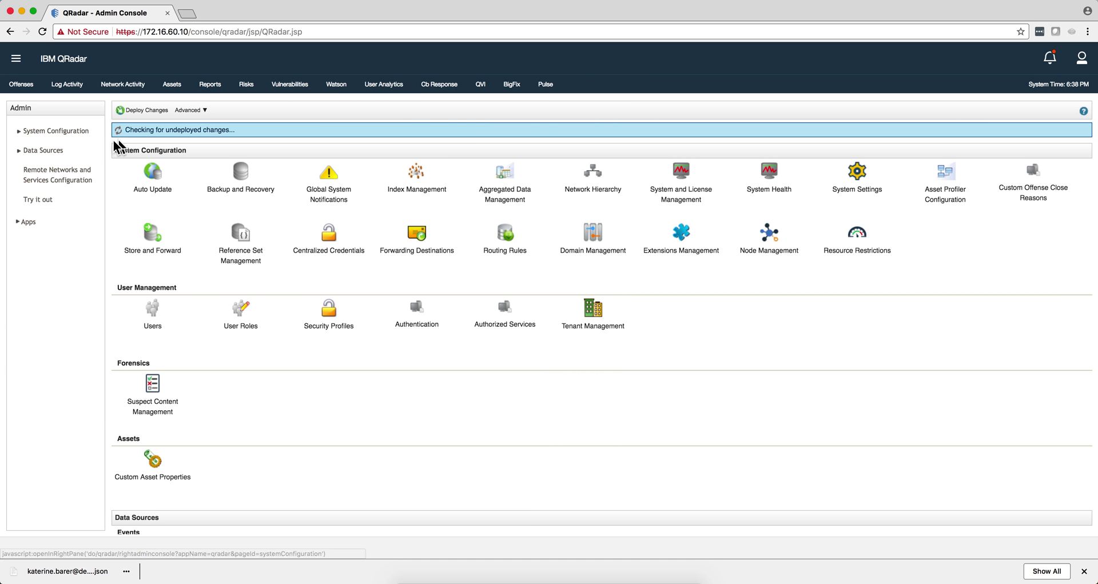
left_click(393, 86)
mouse_move(294, 283)
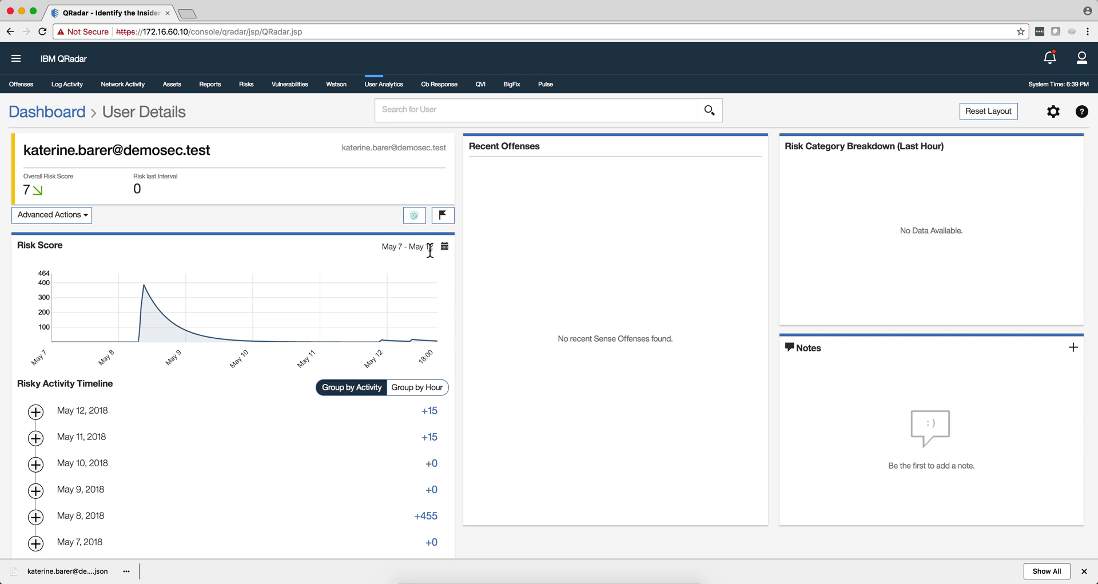
left_click(443, 217)
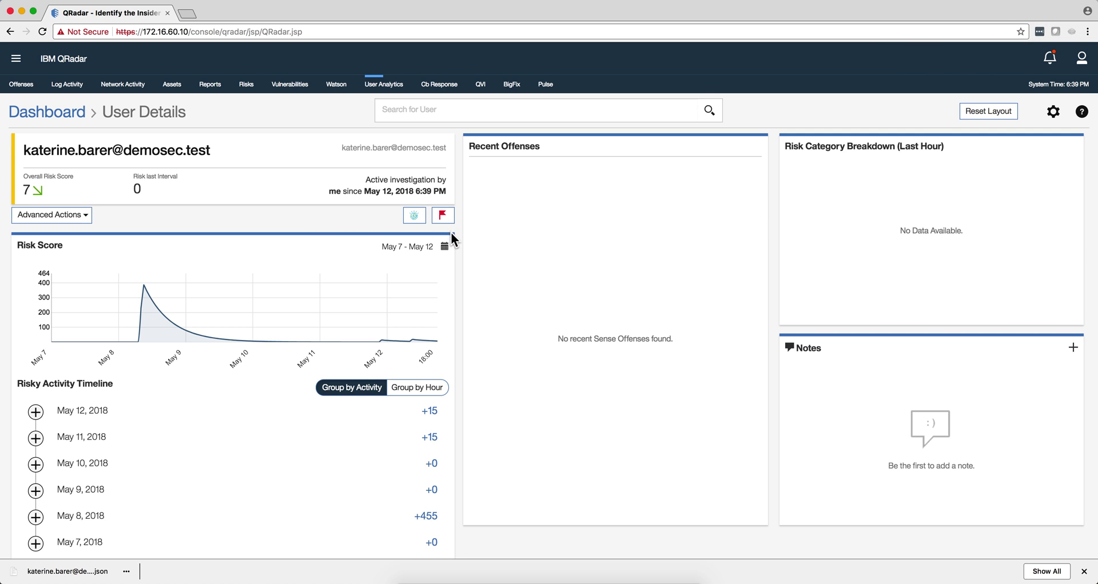
scroll(485, 257, "down", 1)
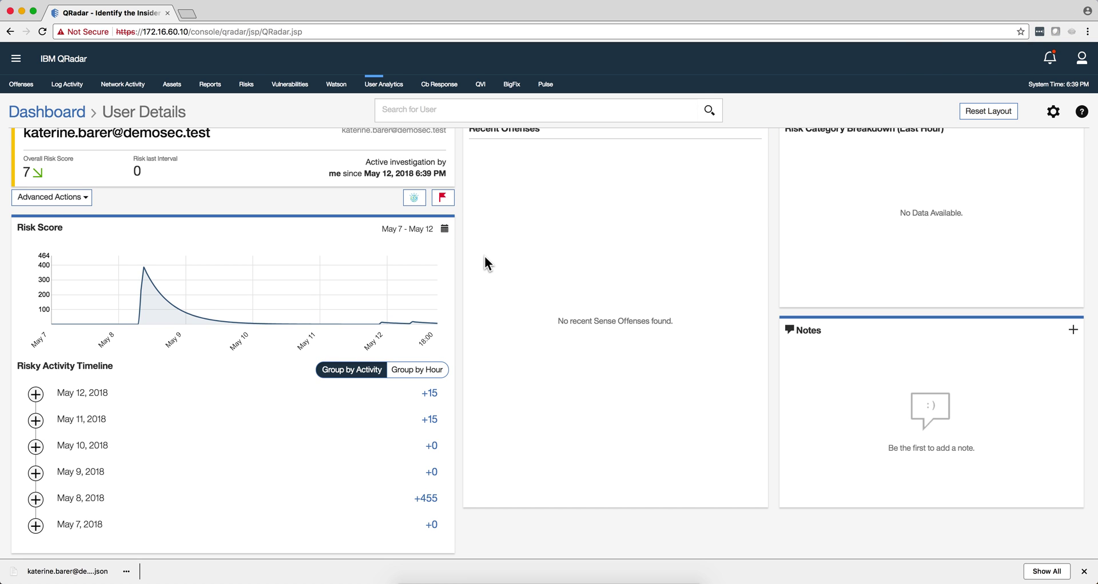
scroll(484, 257, "up", 1)
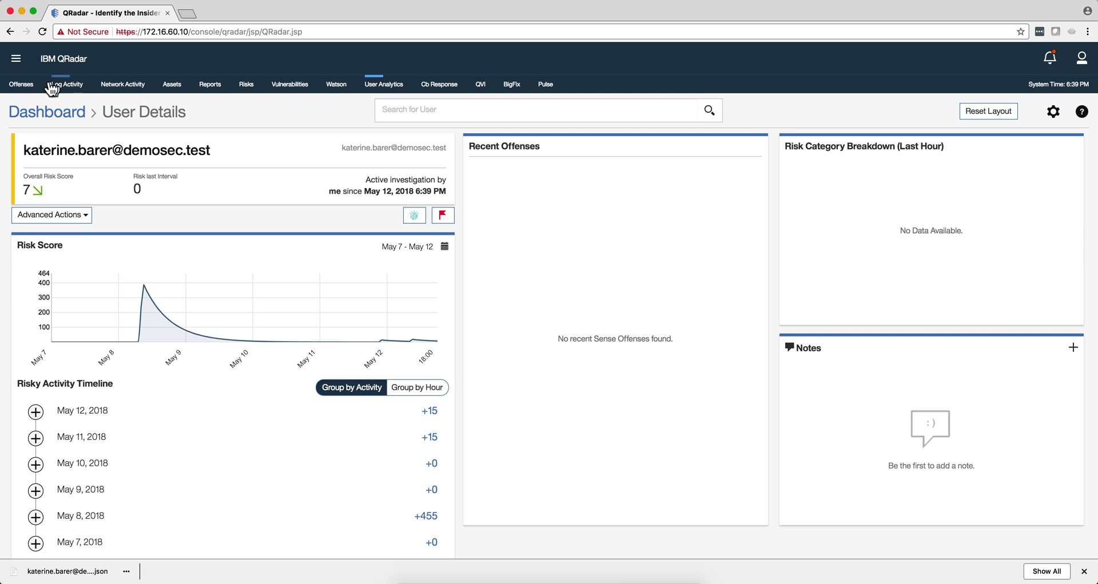
Step: Switch to the User Analytics dashboard and check the user under Active Investigations
left_click(375, 86)
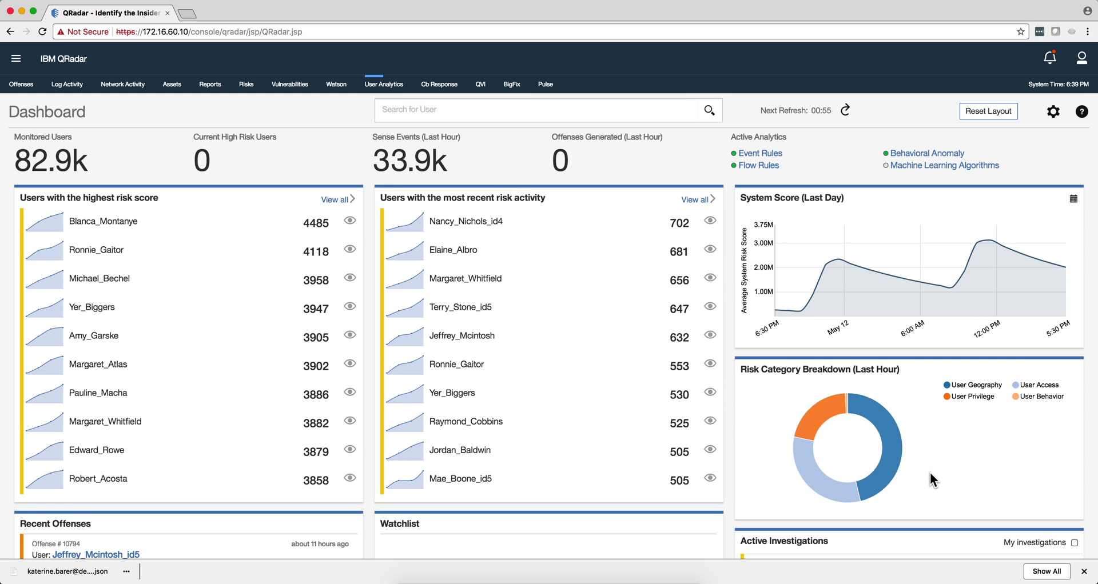
scroll(929, 472, "down", 3)
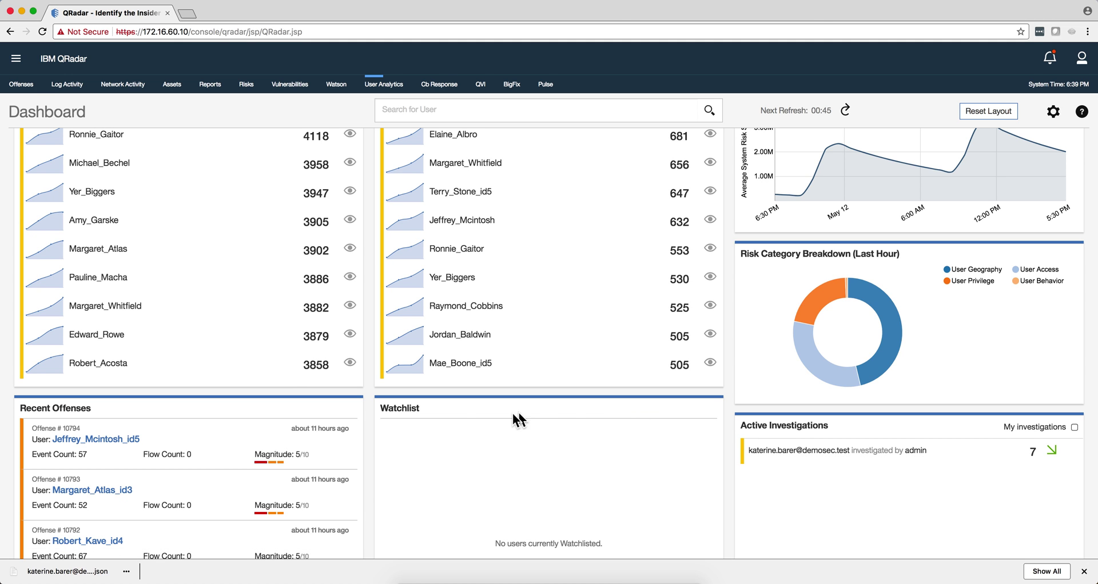
scroll(237, 359, "up", 1)
scroll(235, 349, "up", 3)
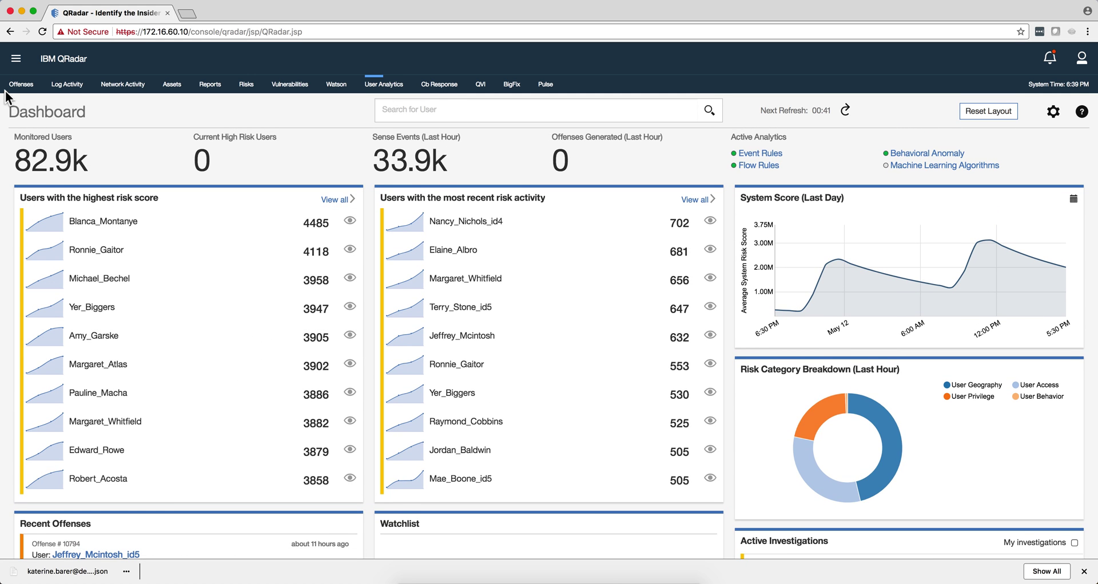
Step: Go to the Admin Console from the main menu and scroll to the User Analytics section
left_click(17, 65)
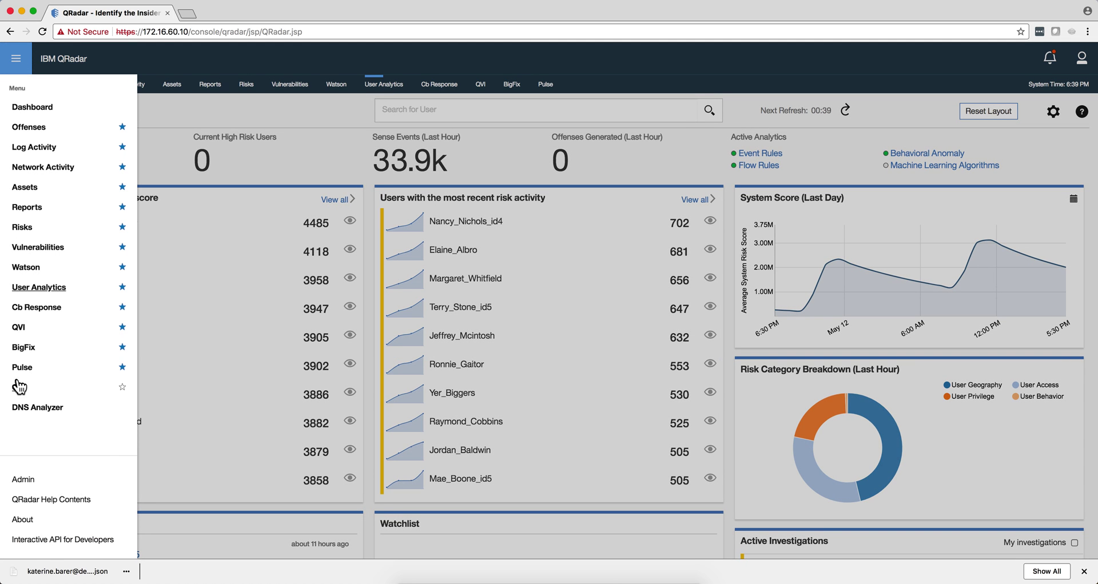
left_click(23, 480)
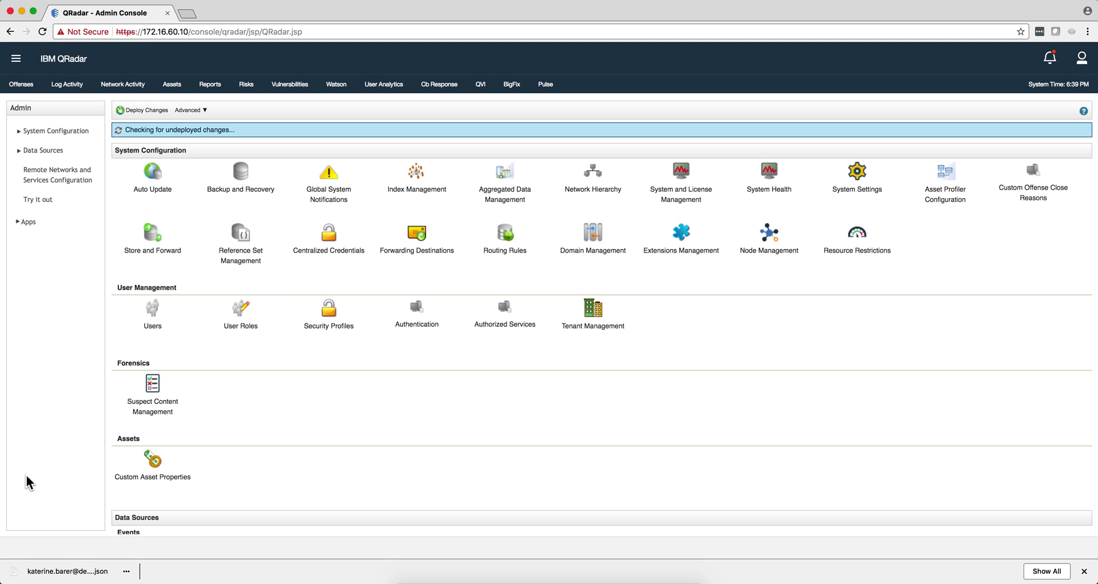
scroll(298, 361, "down", 20)
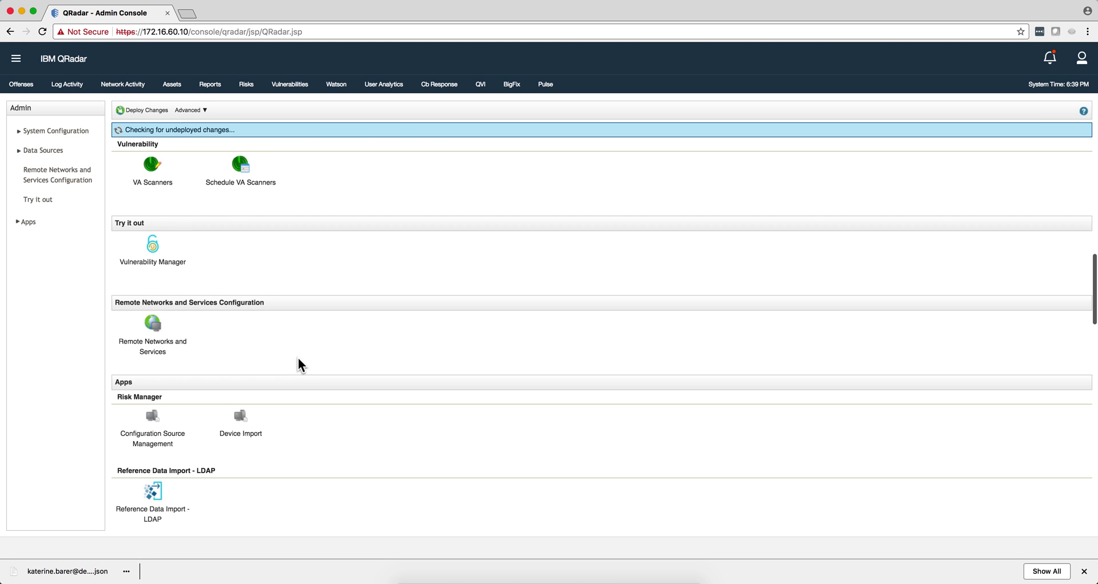
scroll(298, 364, "down", 6)
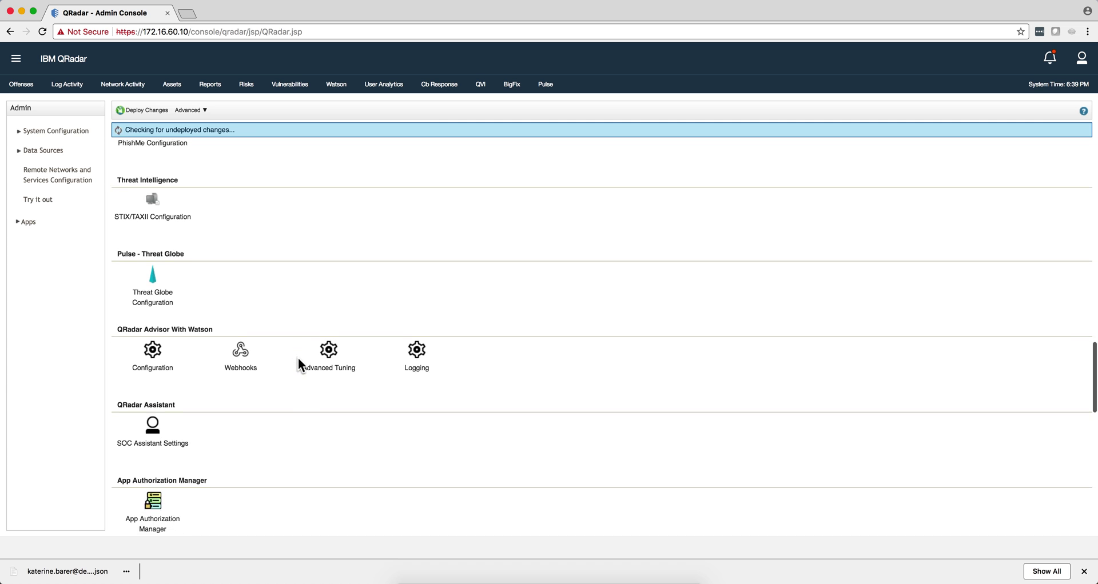
scroll(298, 358, "down", 3)
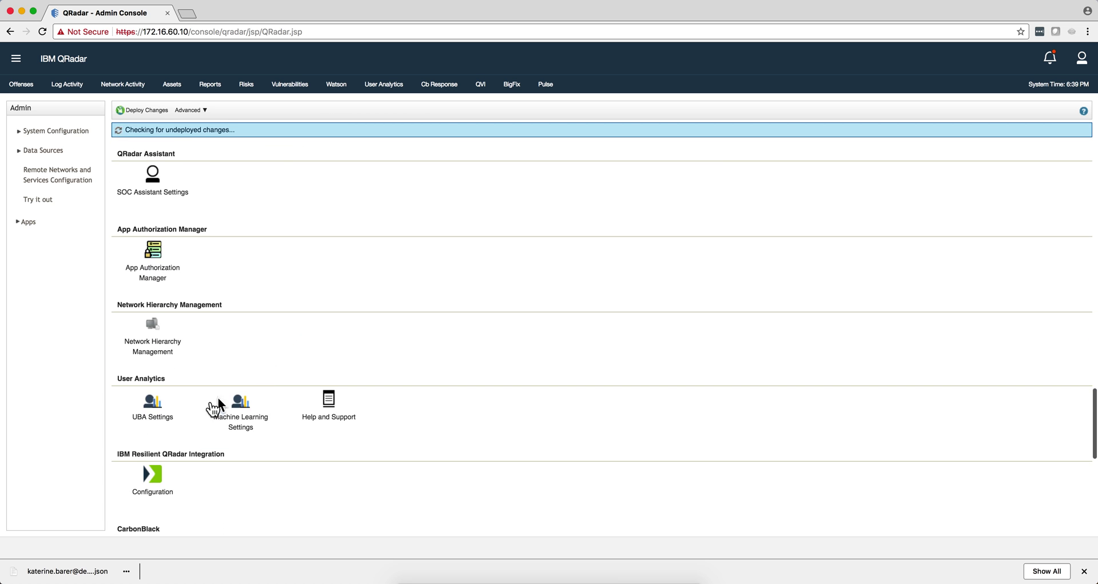
Step: Review the UBA Settings, leaving the investigation duration at 24 hours, and close the window
left_click(163, 412)
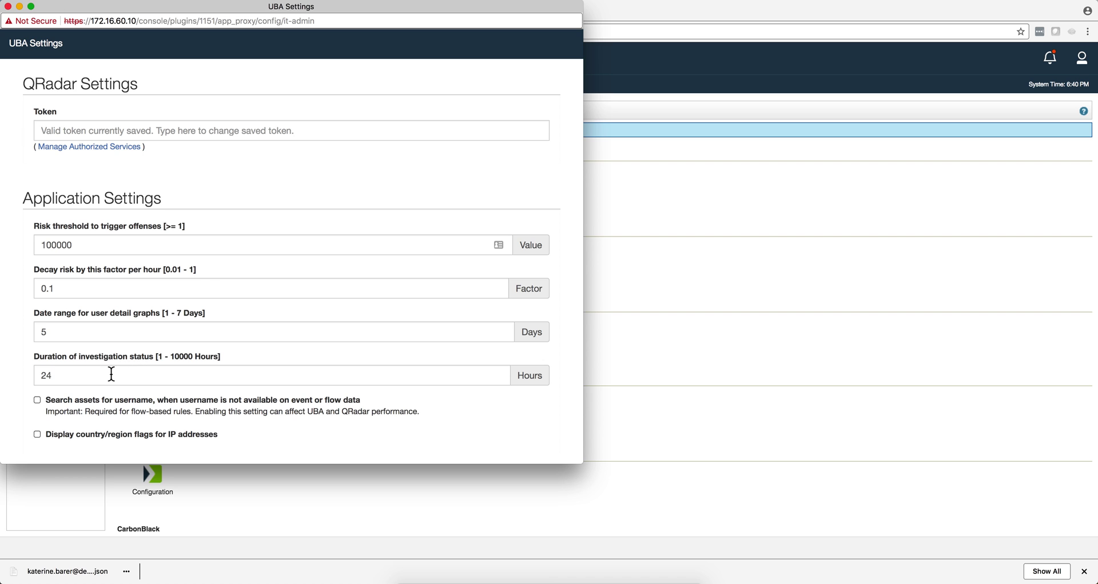
left_click(77, 376)
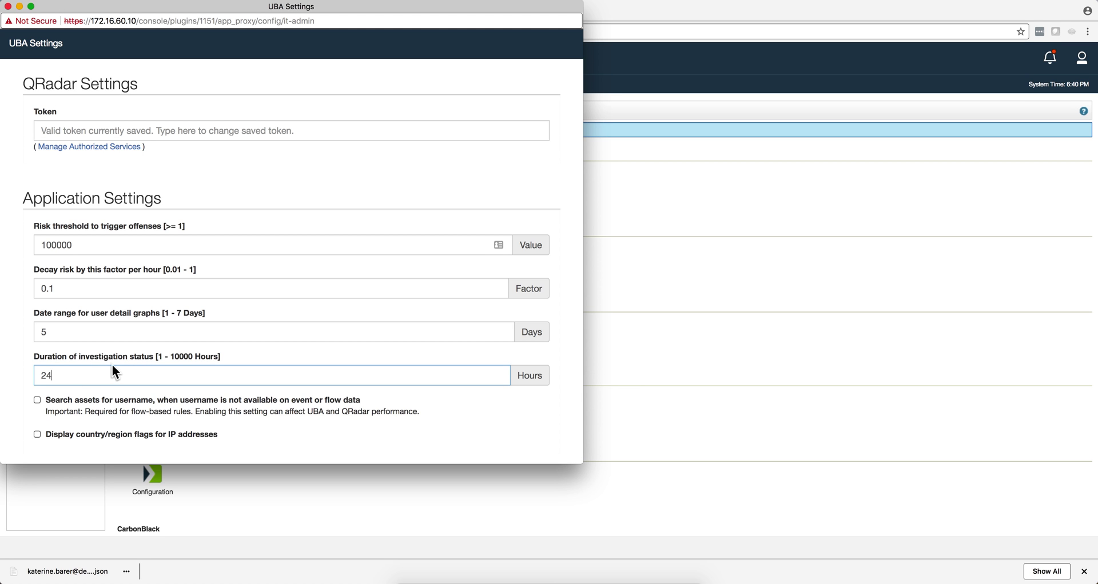
right_click(60, 374)
key("Escape")
left_click(8, 7)
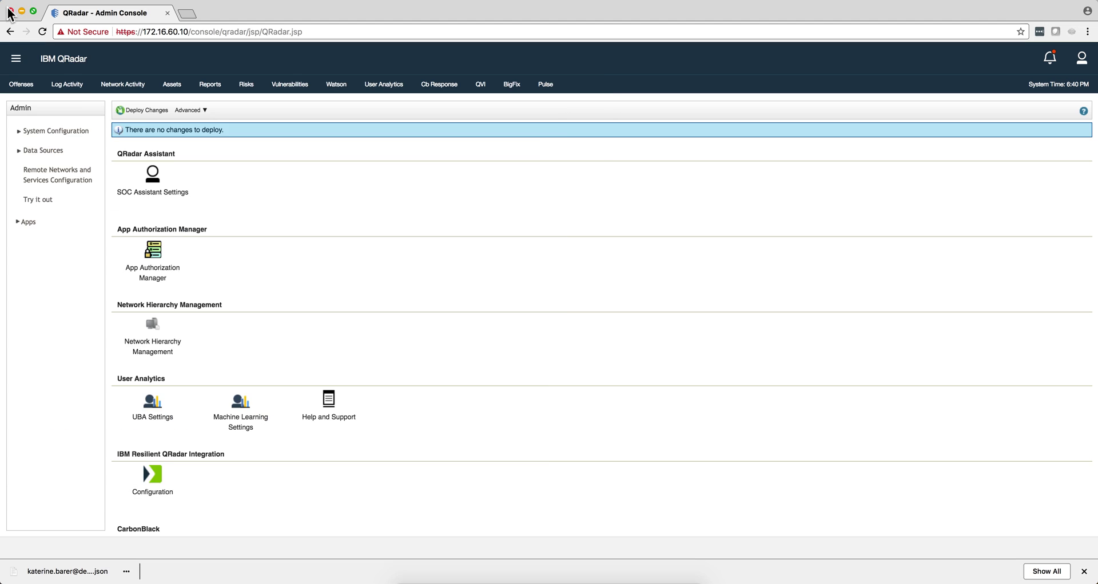
Step: Search the User Analytics dashboard for the demo user by name and open their User Details page
left_click(385, 85)
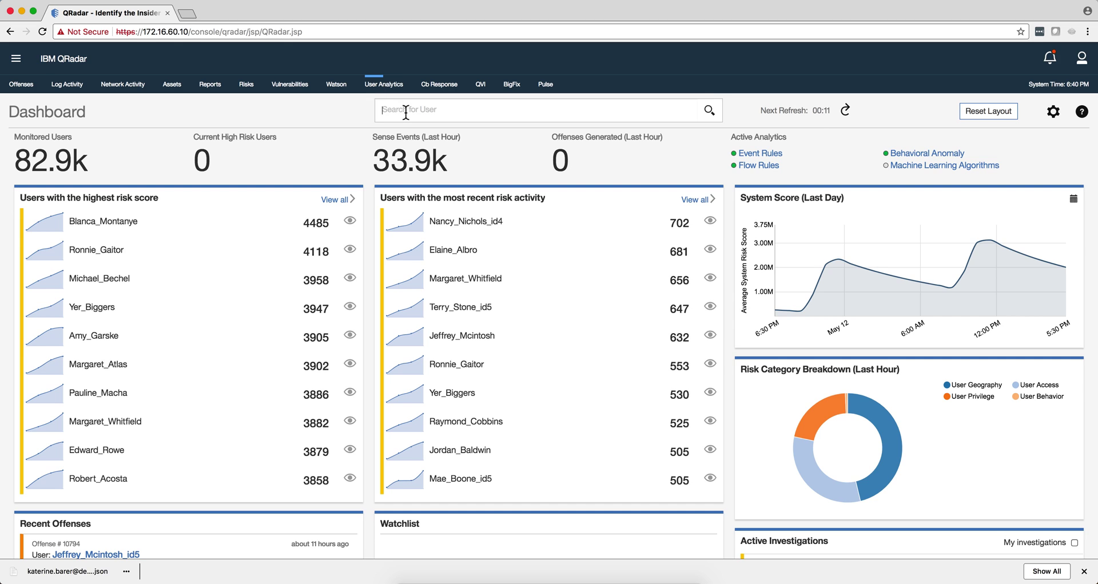
type("kater")
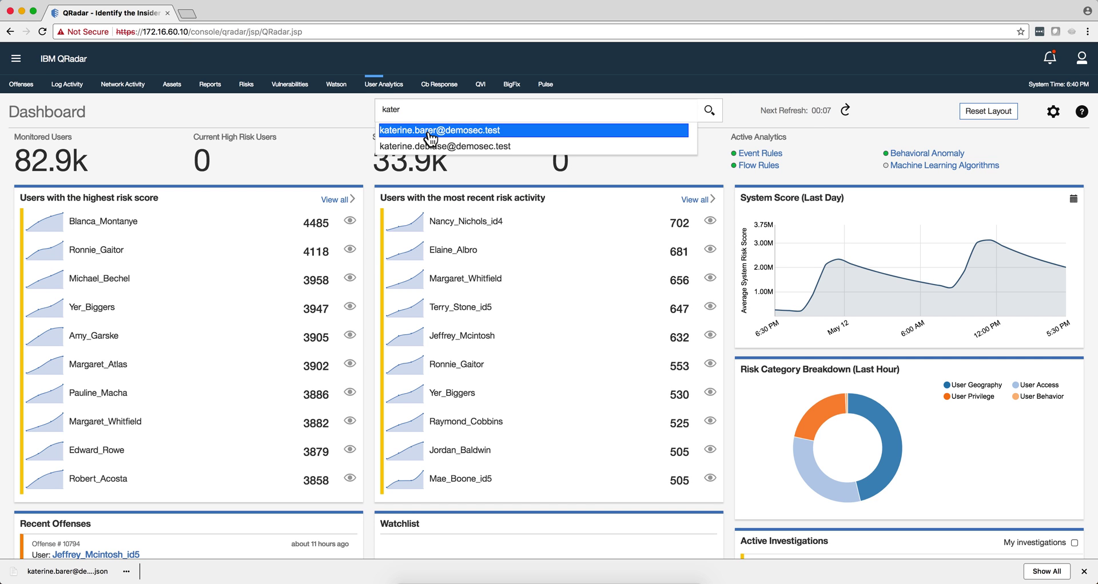
left_click(428, 132)
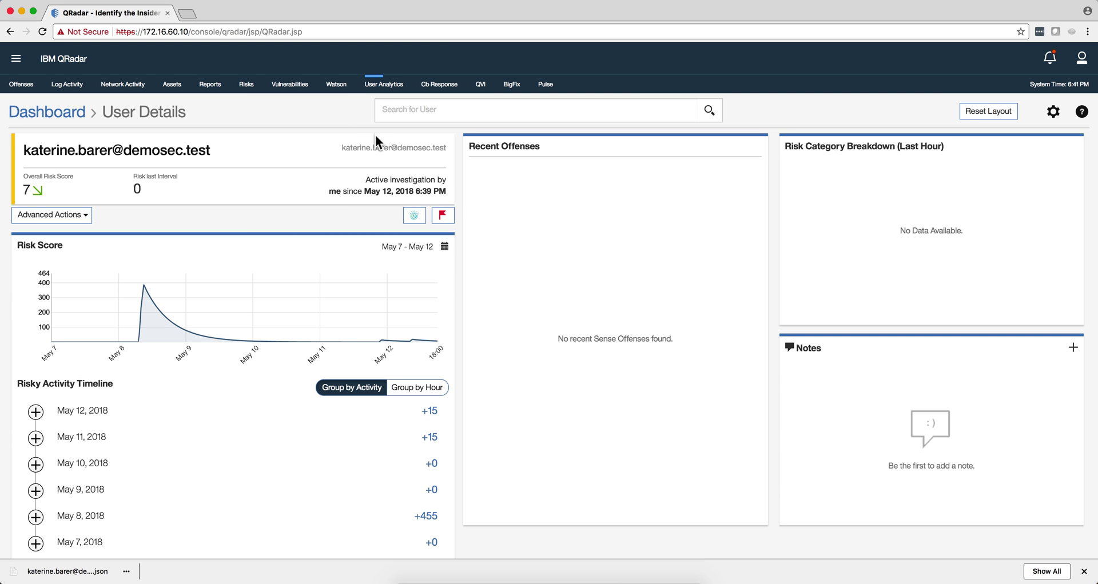
Step: Zoom in and out across the user's Watson Analyzer graph of related IPs, URLs, users and malware
left_click(337, 86)
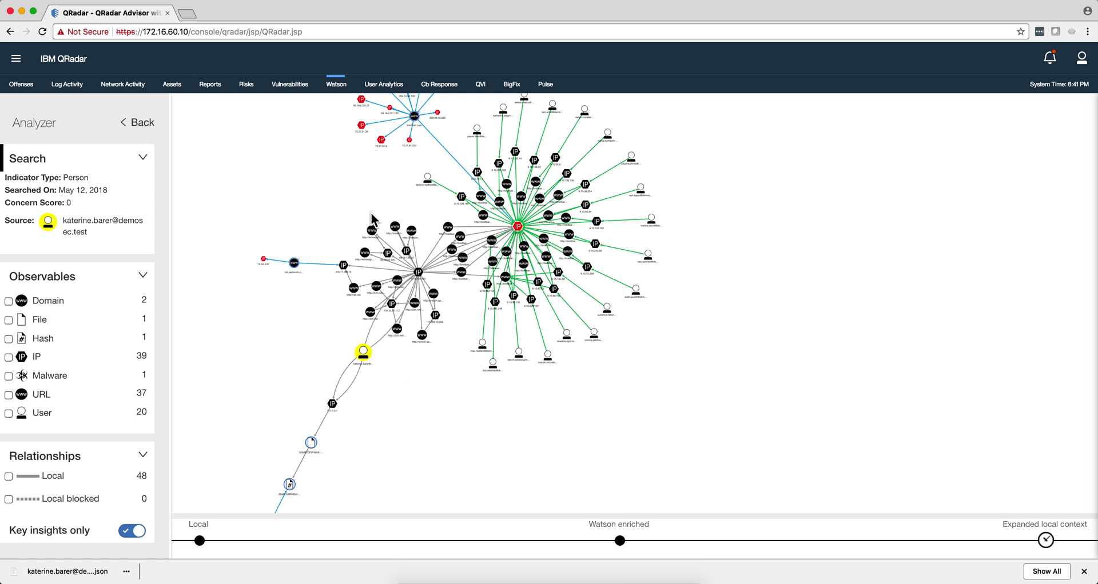
scroll(372, 219, "down", 5)
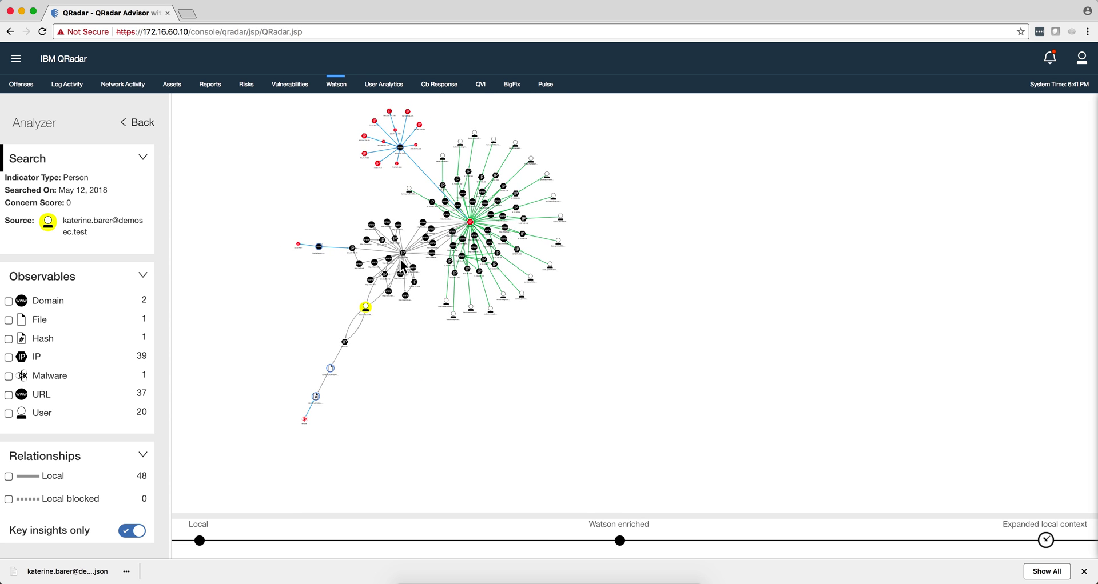
scroll(402, 265, "up", 5)
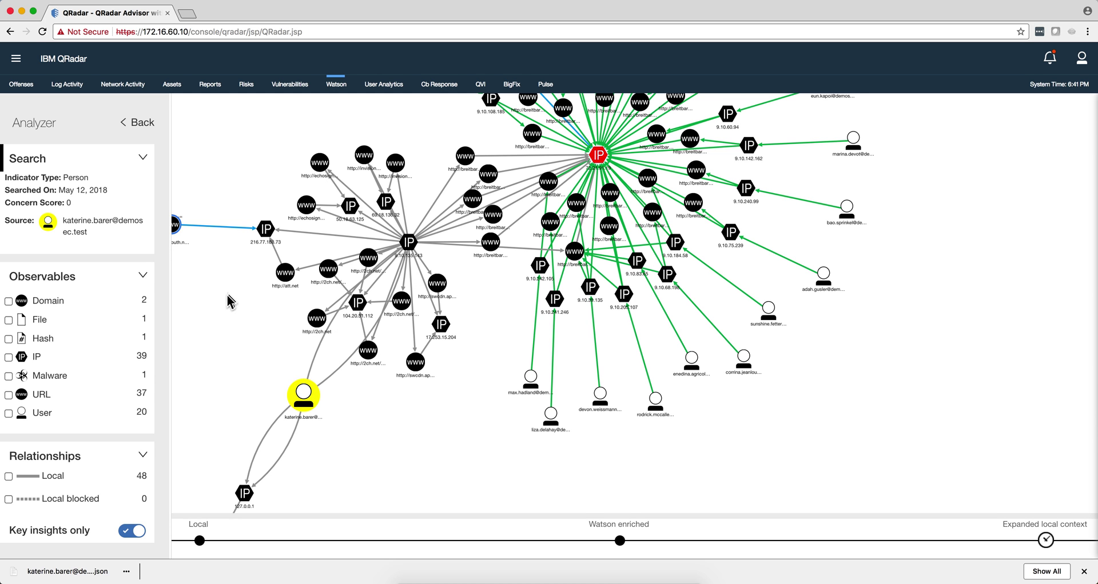
scroll(222, 297, "down", 1)
scroll(222, 298, "down", 5)
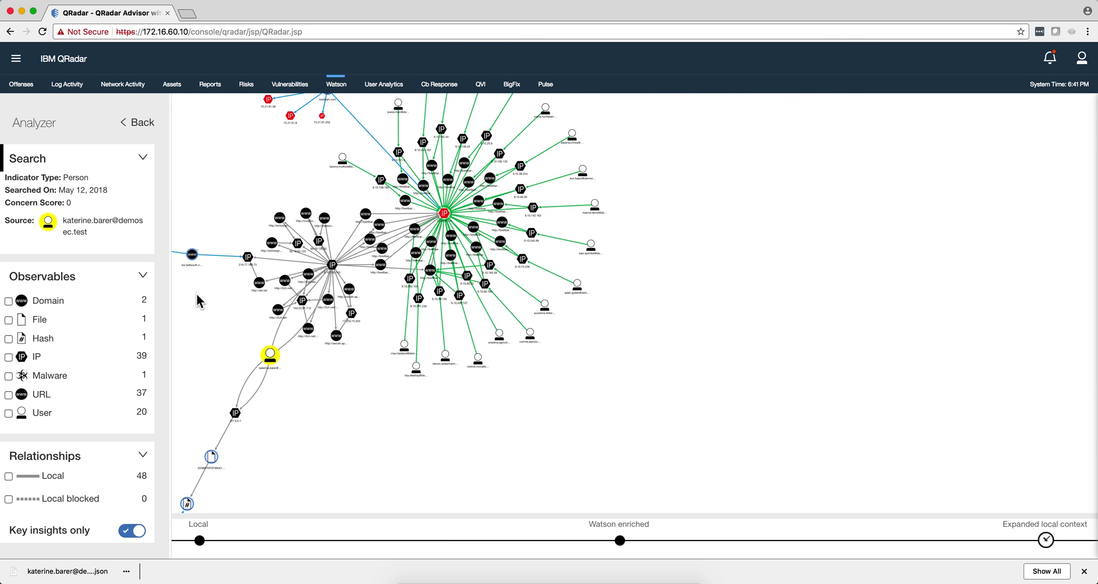
scroll(196, 302, "down", 2)
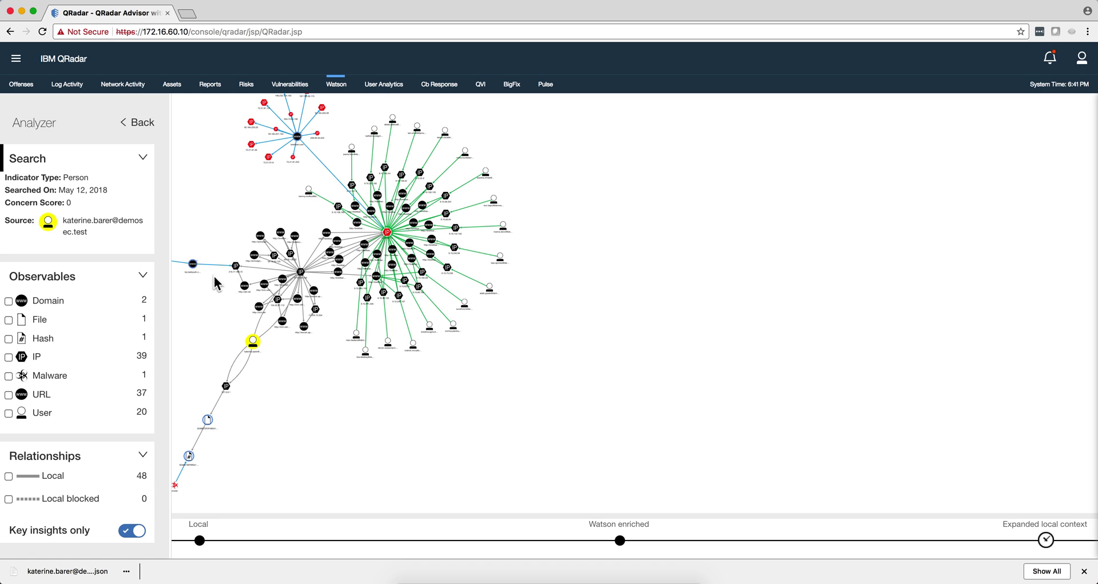
scroll(210, 281, "down", 3)
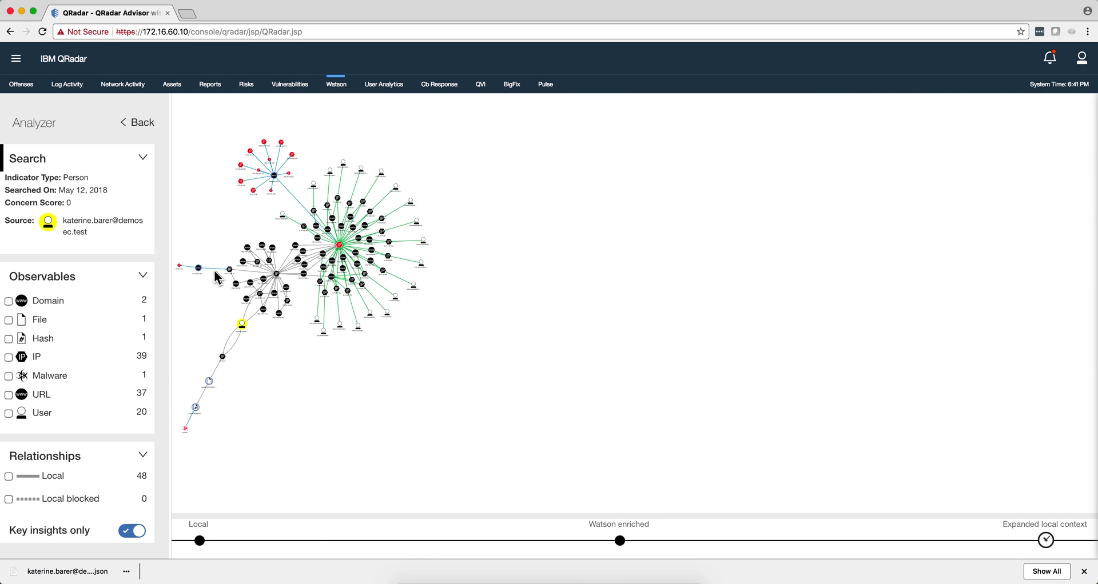
scroll(190, 273, "up", 5)
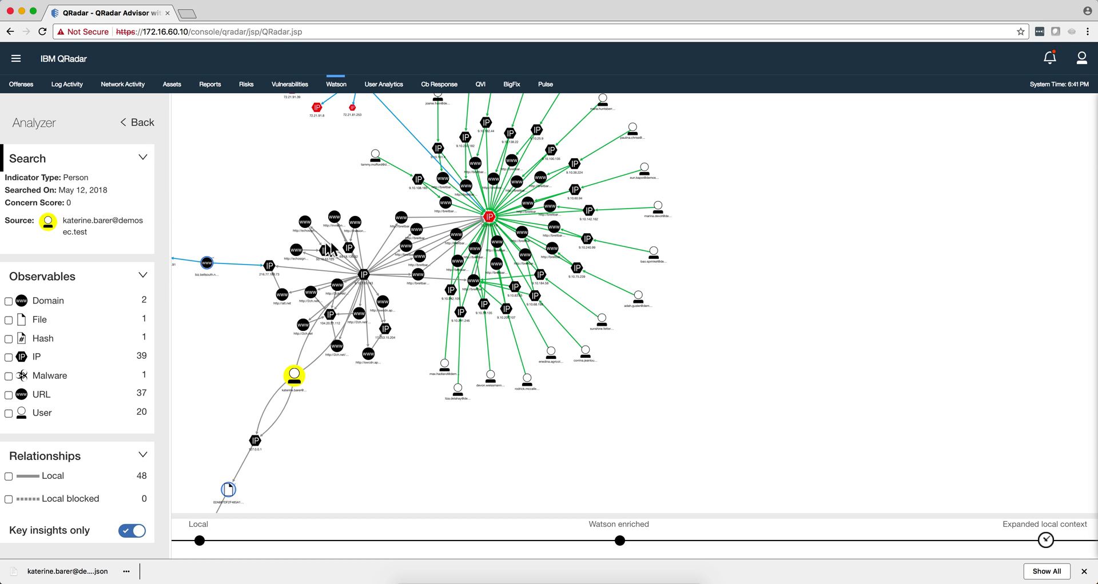
scroll(363, 202, "down", 5)
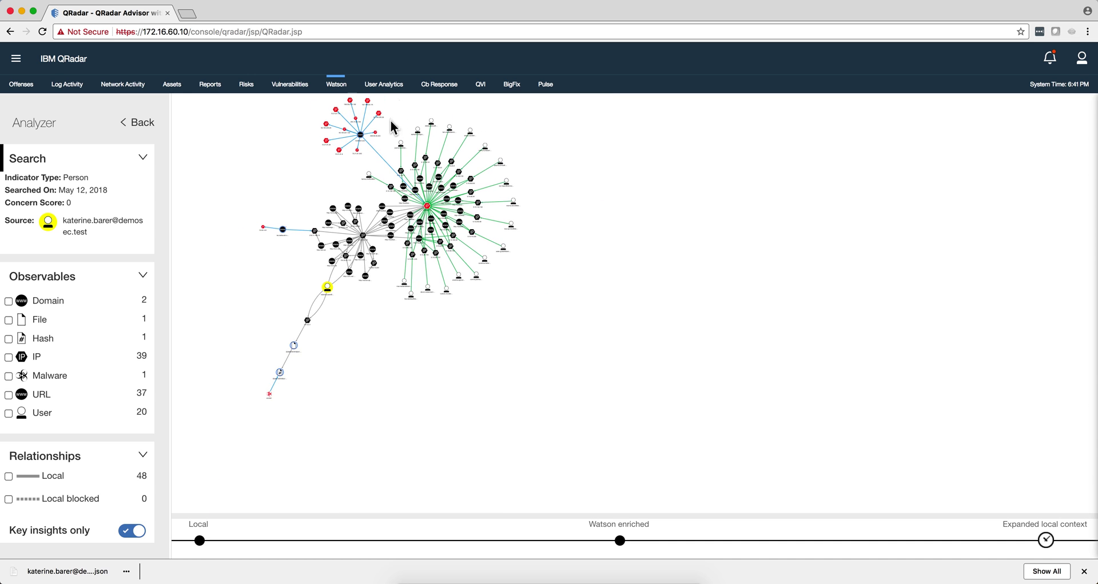
scroll(382, 128, "up", 5)
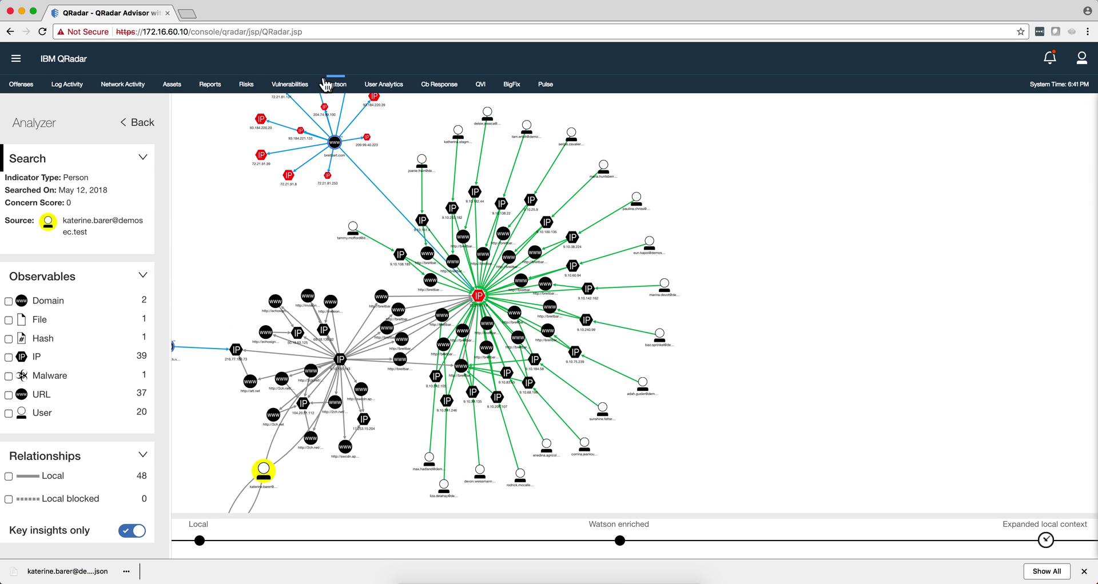
left_click(288, 175)
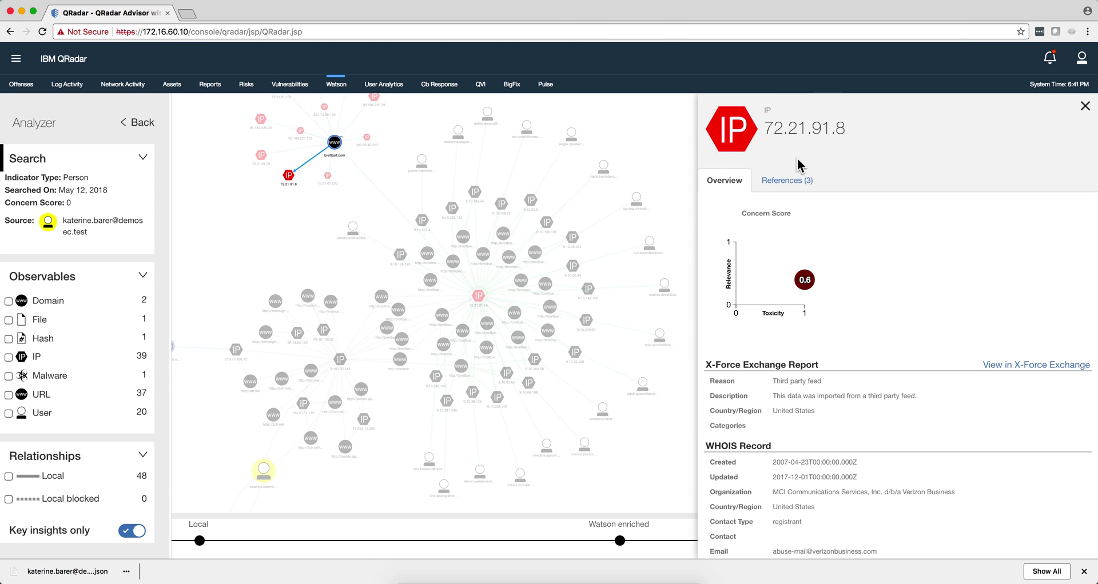
left_click(793, 186)
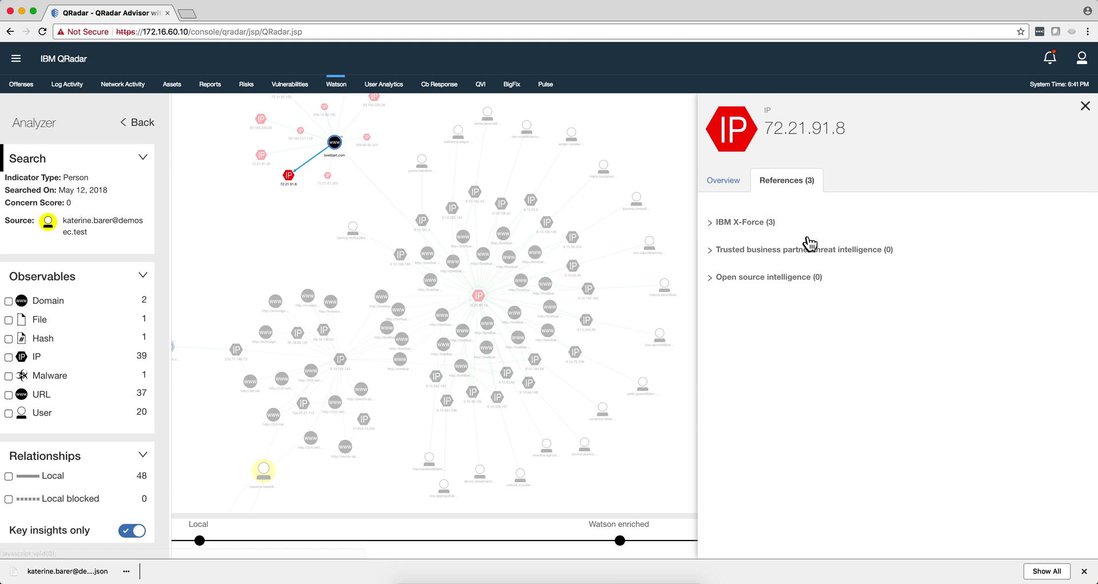
left_click(754, 227)
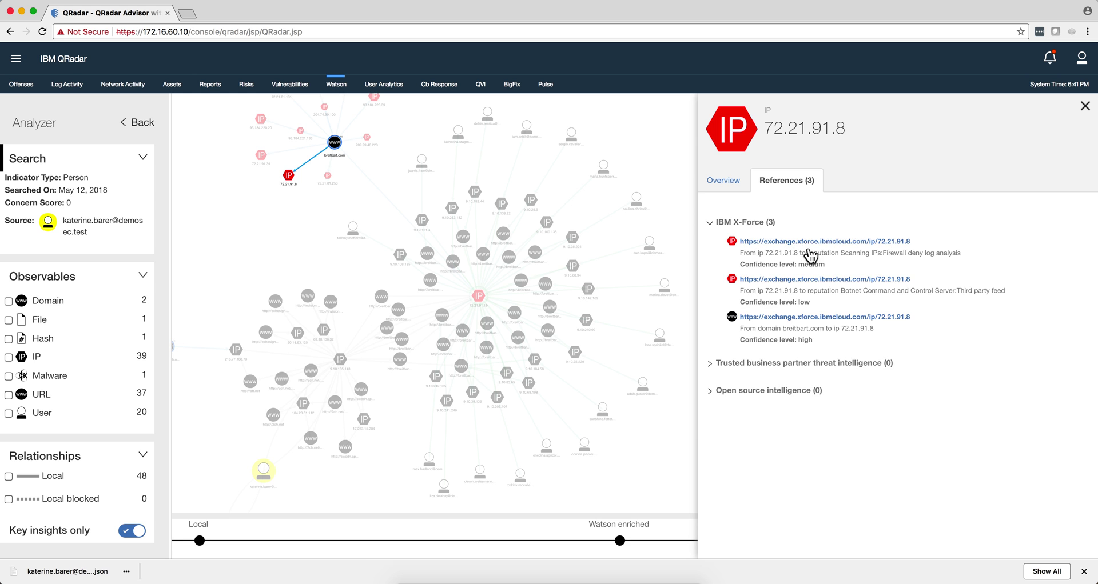
left_click(1085, 106)
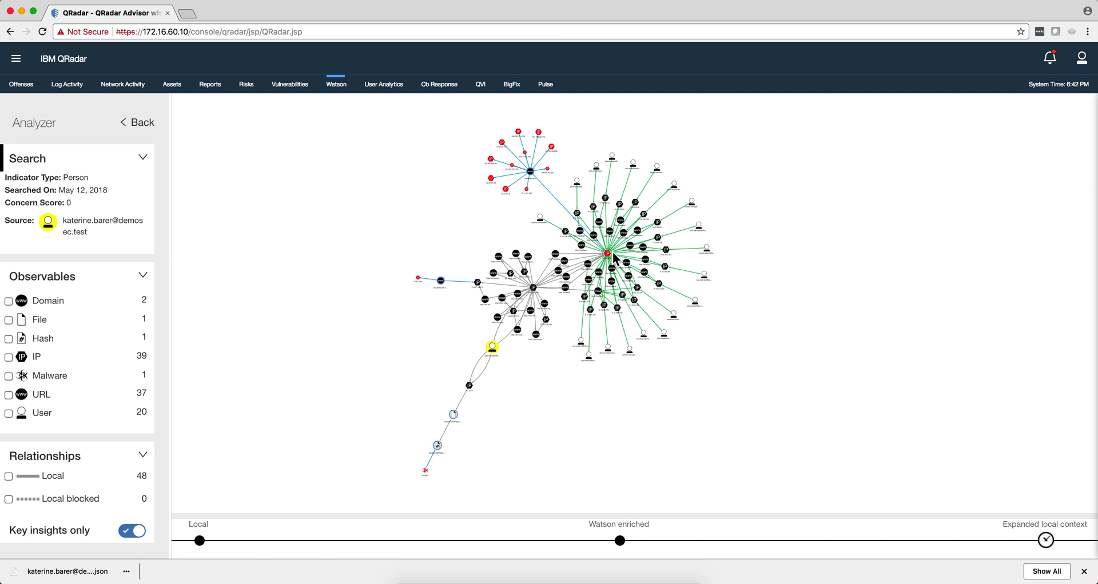
scroll(615, 259, "up", 2)
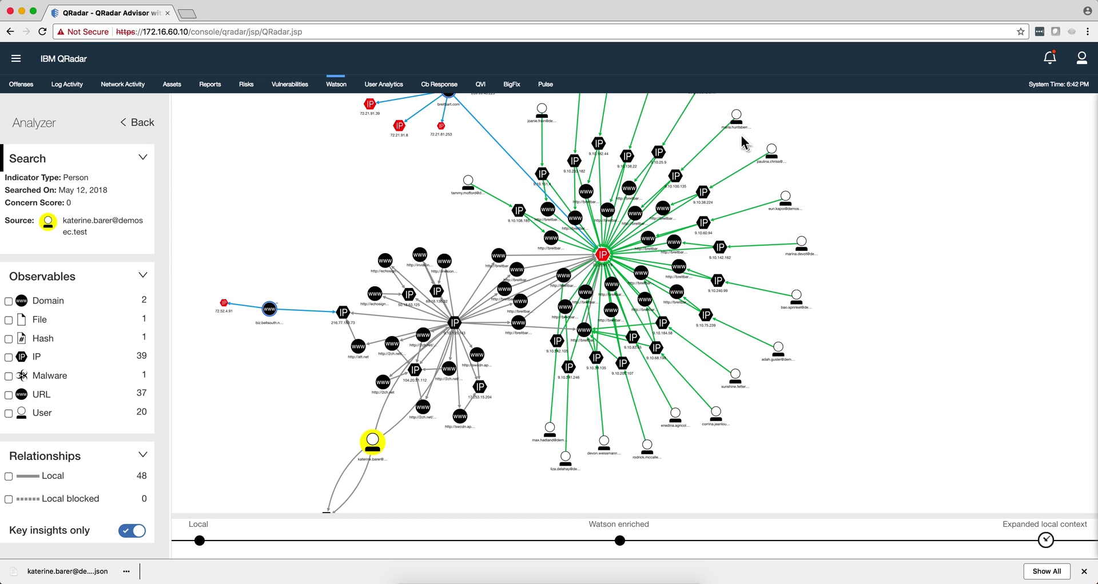
scroll(105, 387, "down", 5)
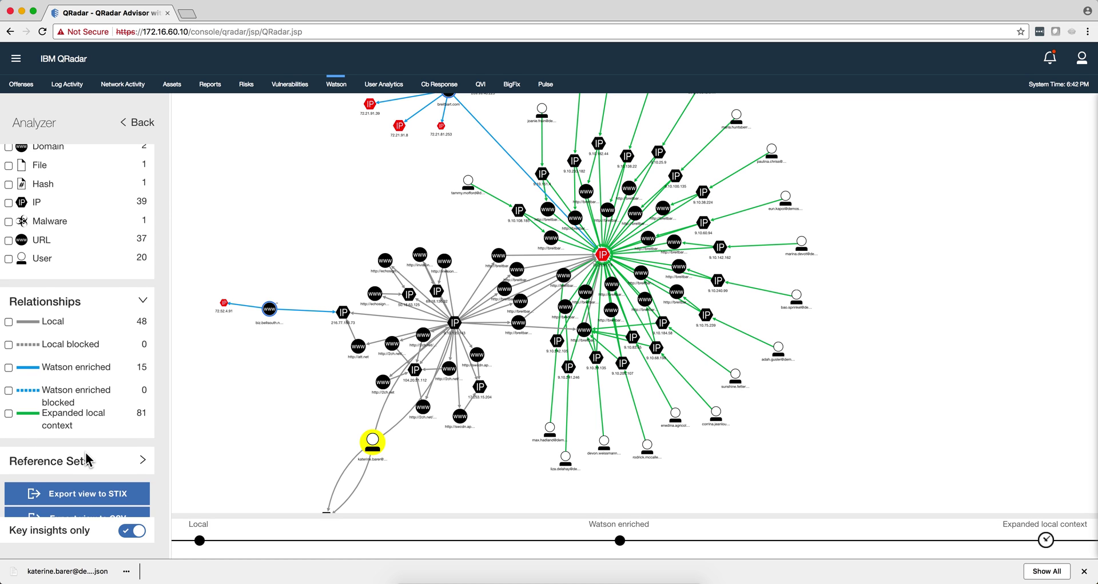
scroll(86, 457, "down", 1)
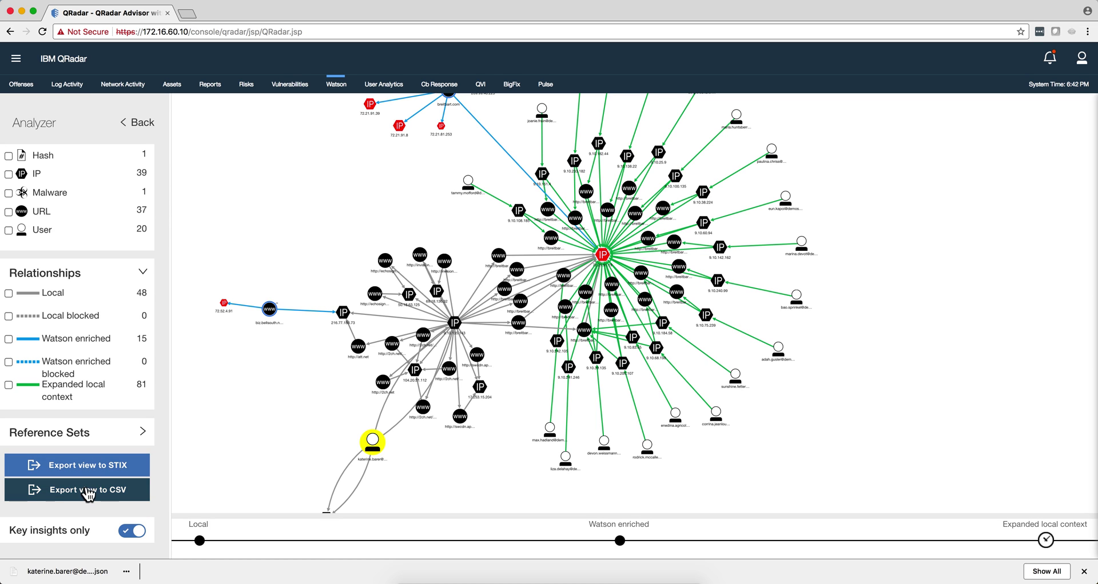